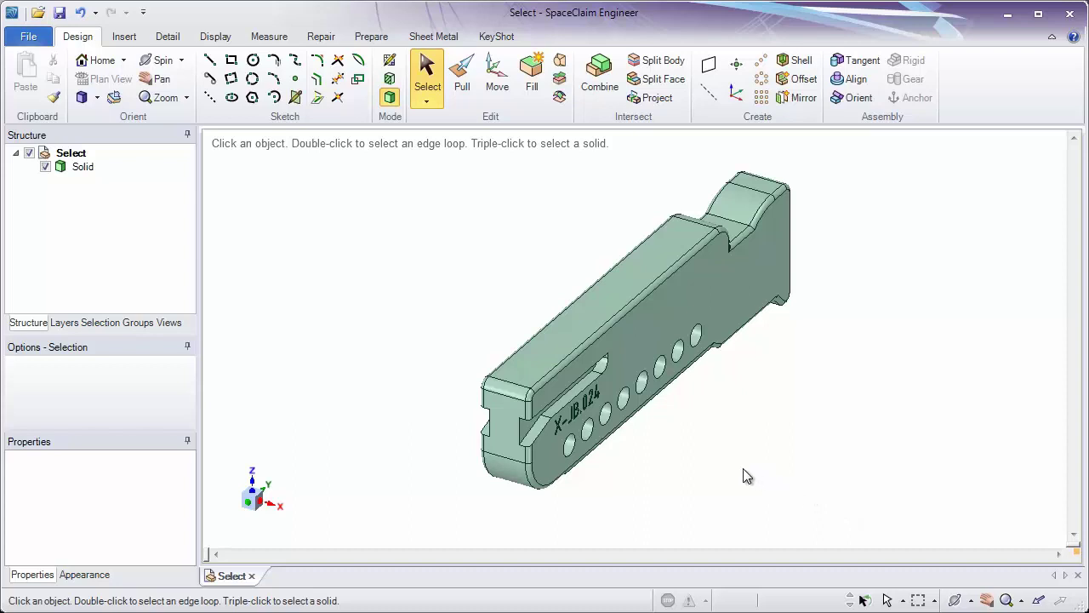
Pick the top edge, fillet strip and side face, then orbit and zoom onto the engraved X-JB.024 side
click(513, 354)
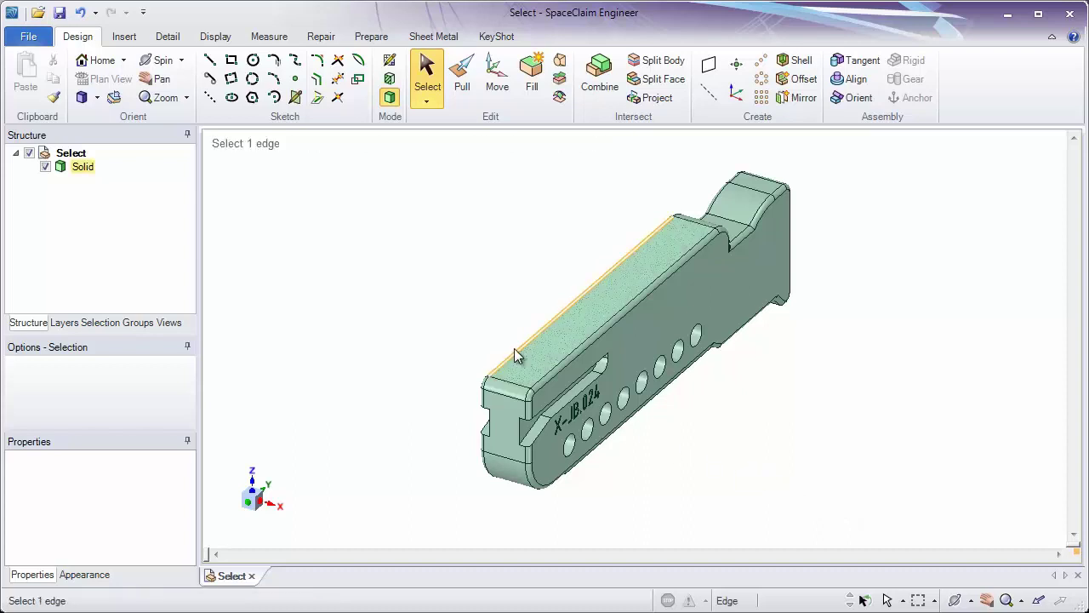
click(516, 342)
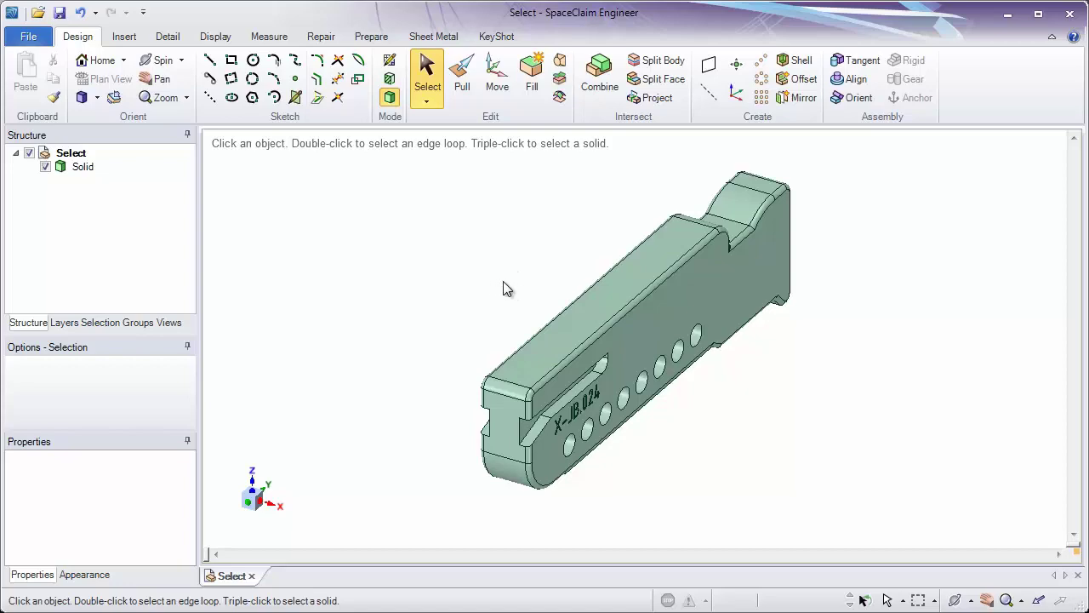
click(595, 340)
click(599, 363)
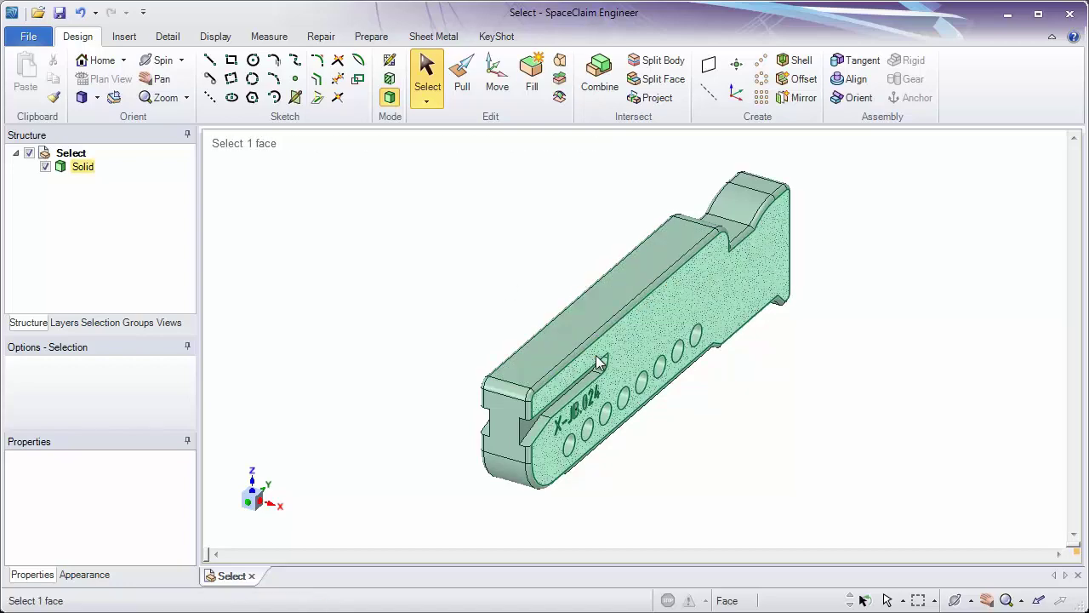
middle_drag(600, 362, 584, 297)
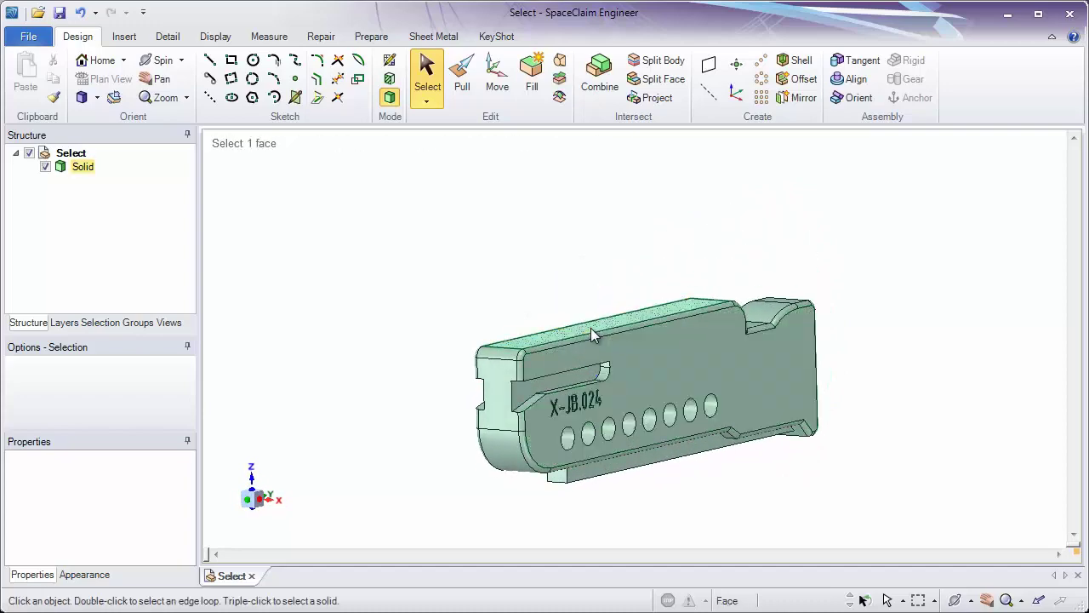
mouse_move(607, 364)
ctrl+middle_down()
mouse_move(584, 382)
mouse_move(576, 440)
mouse_move(580, 406)
mouse_move(645, 423)
mouse_move(627, 350)
mouse_move(597, 355)
ctrl+middle_up()
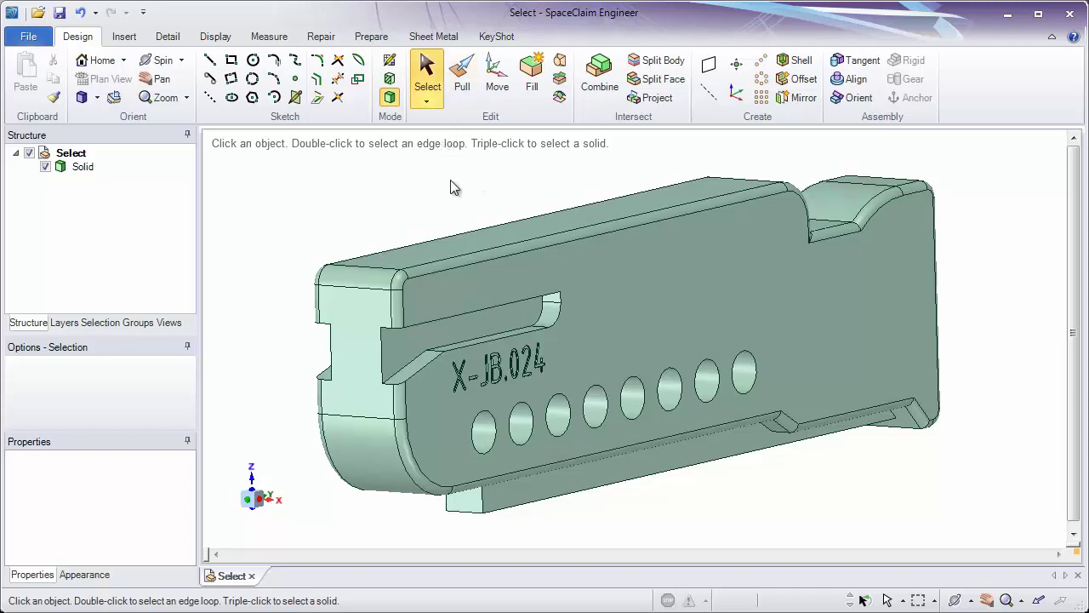
Select the engraved side face, a slot-end edge and the small end face, then zoom in on the slot end
click(453, 282)
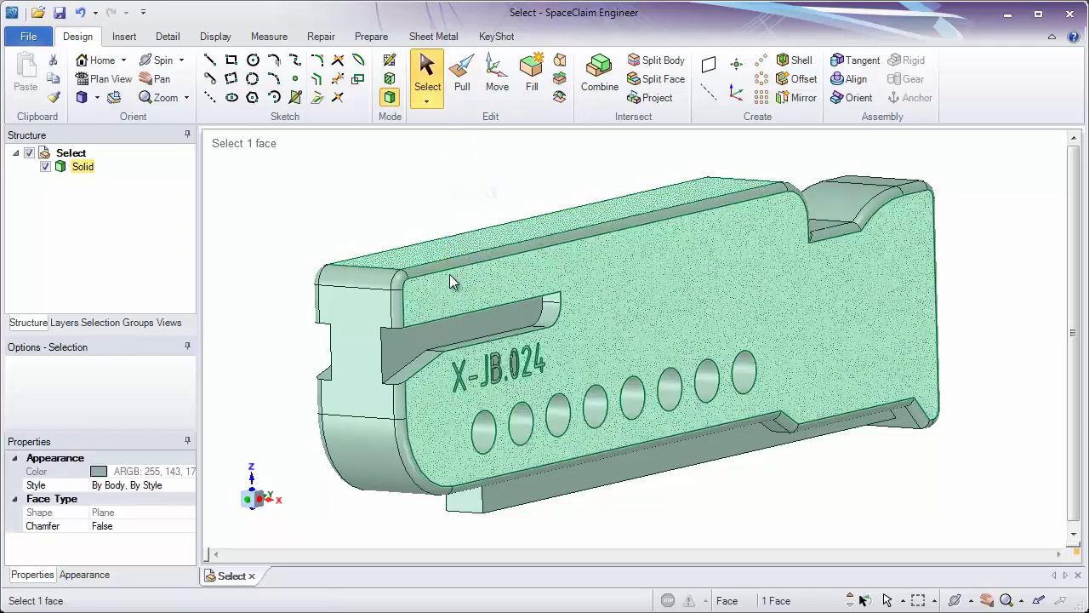
click(388, 317)
click(370, 358)
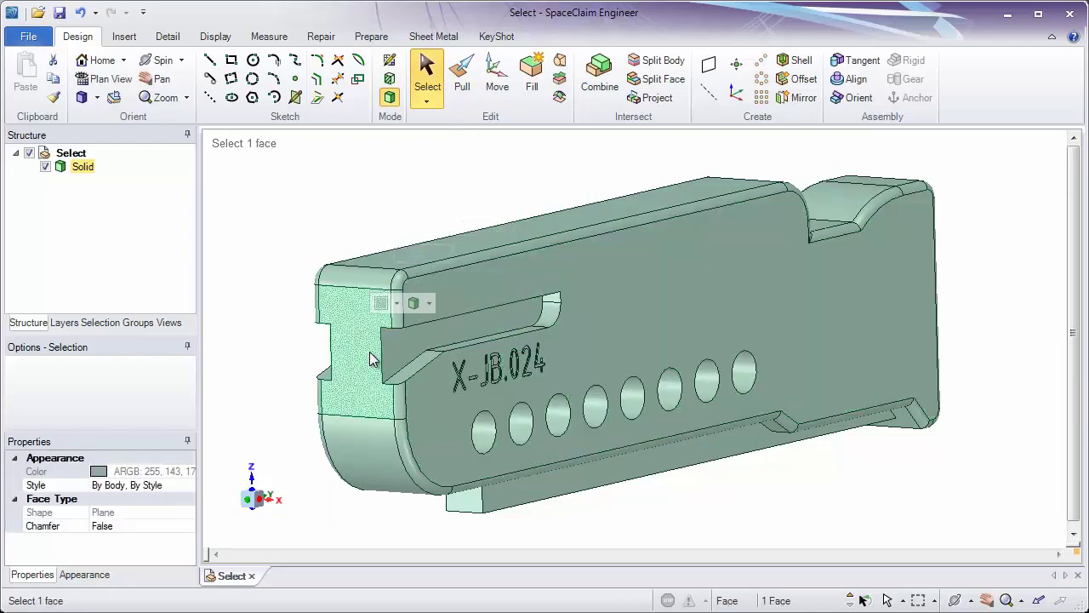
scroll(421, 371, up, 1)
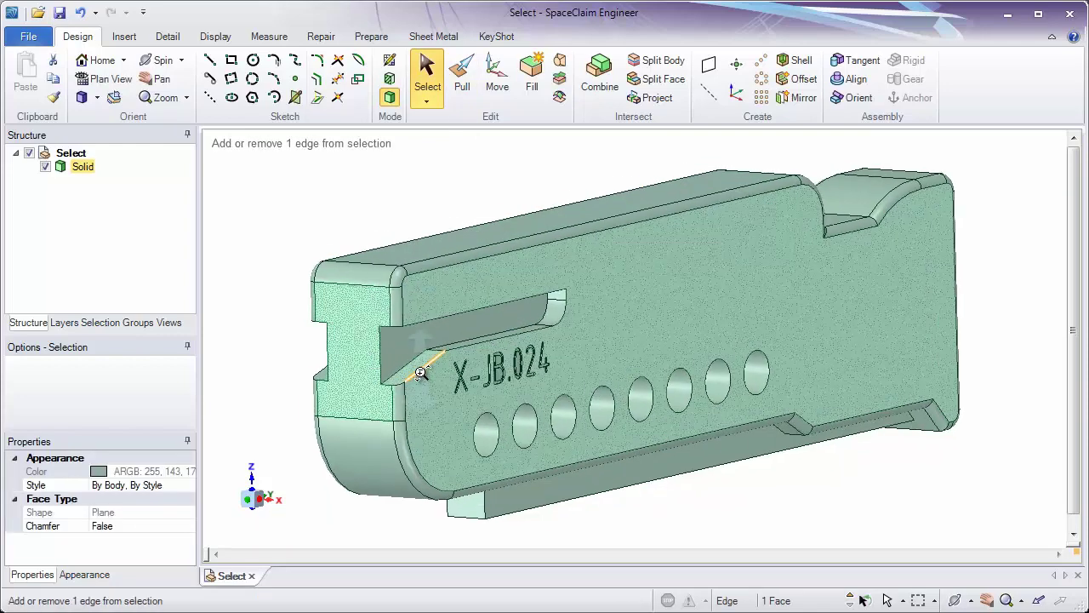
scroll(420, 372, up, 3)
Compare face and edge picks on the slanted slot edge and inclined face, finishing on the engraved side face
click(428, 414)
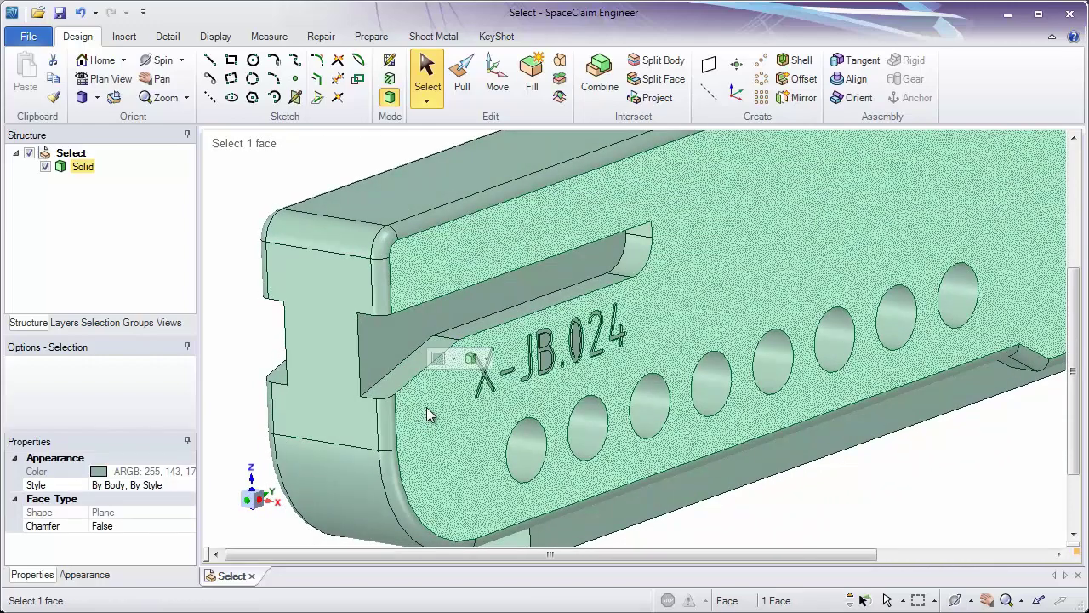
click(414, 387)
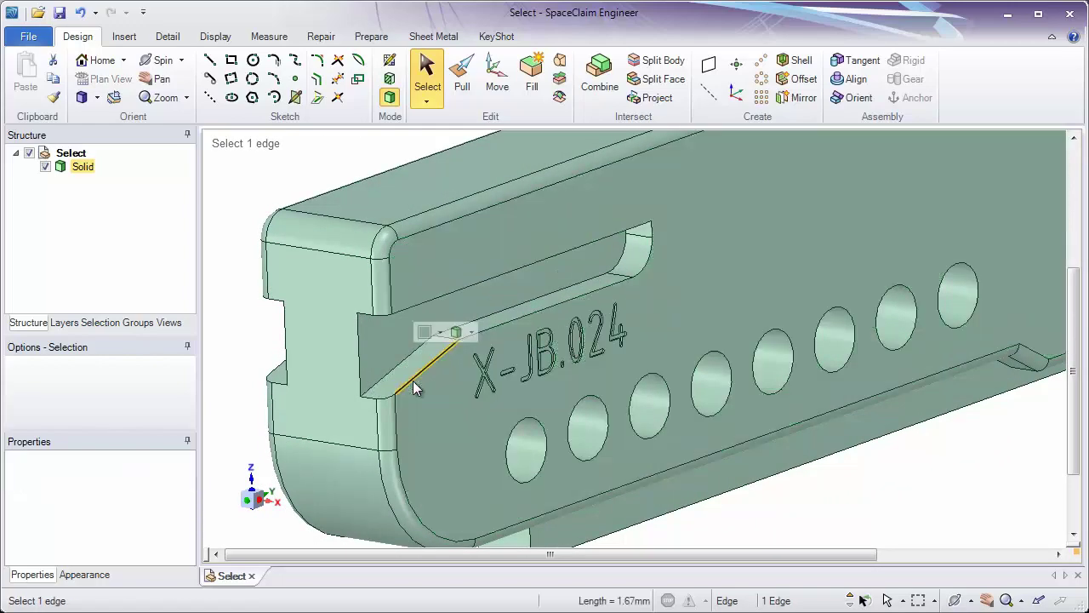
key(Escape)
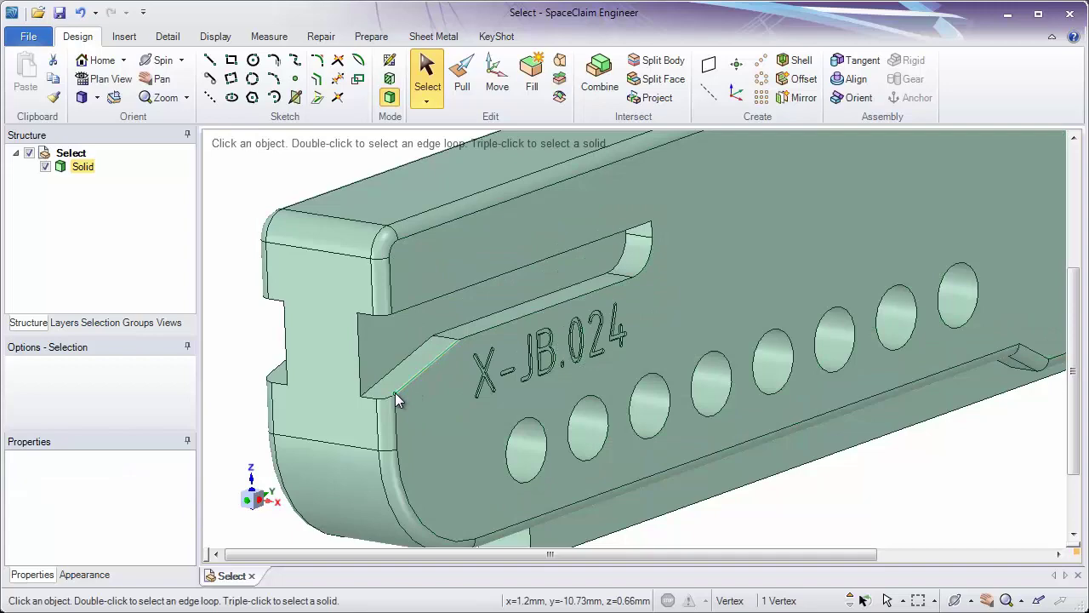
click(396, 393)
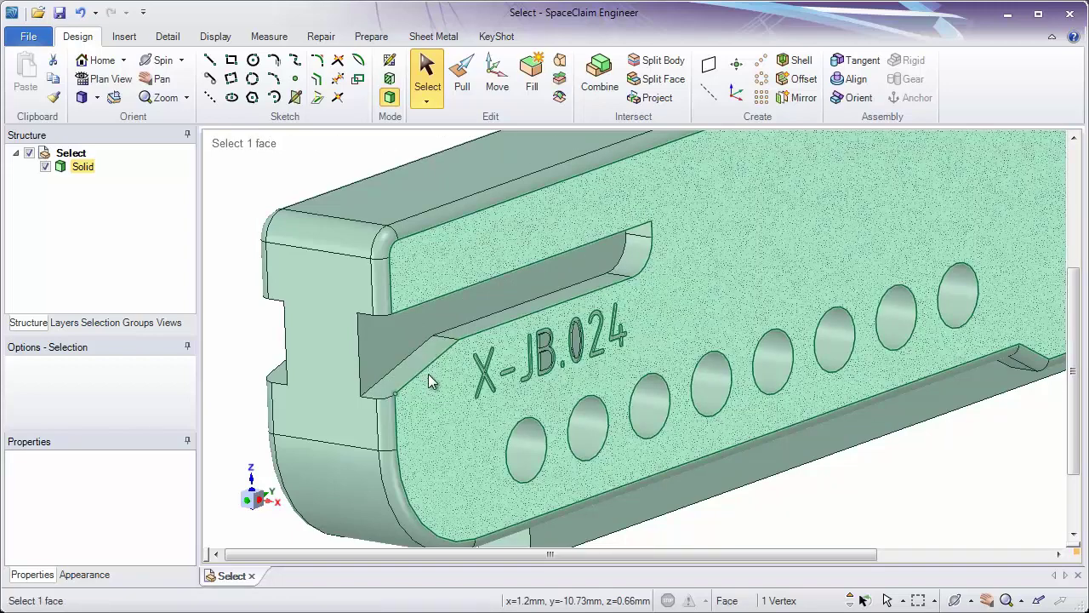
click(445, 347)
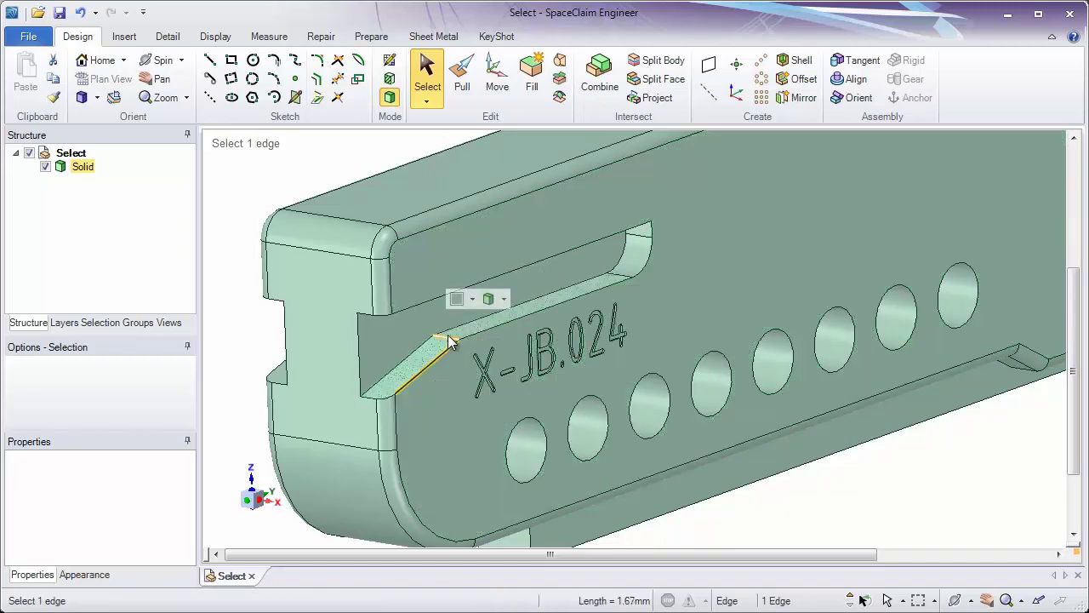
click(418, 339)
click(441, 375)
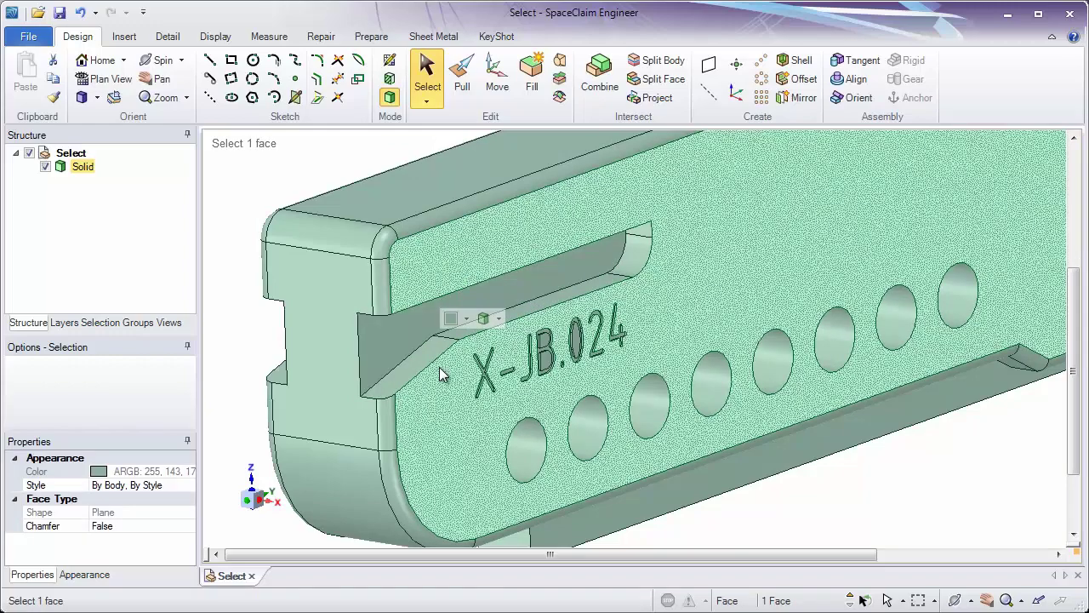
click(748, 517)
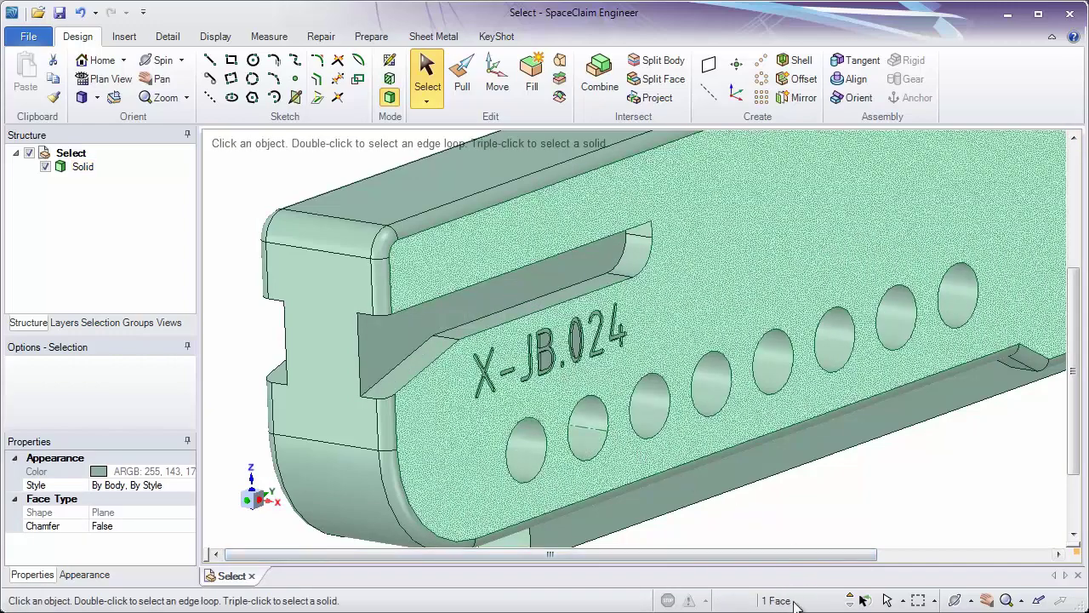
Select the engraved side face and add two slot faces, two vertical edges and a slot vertex
click(730, 515)
click(445, 409)
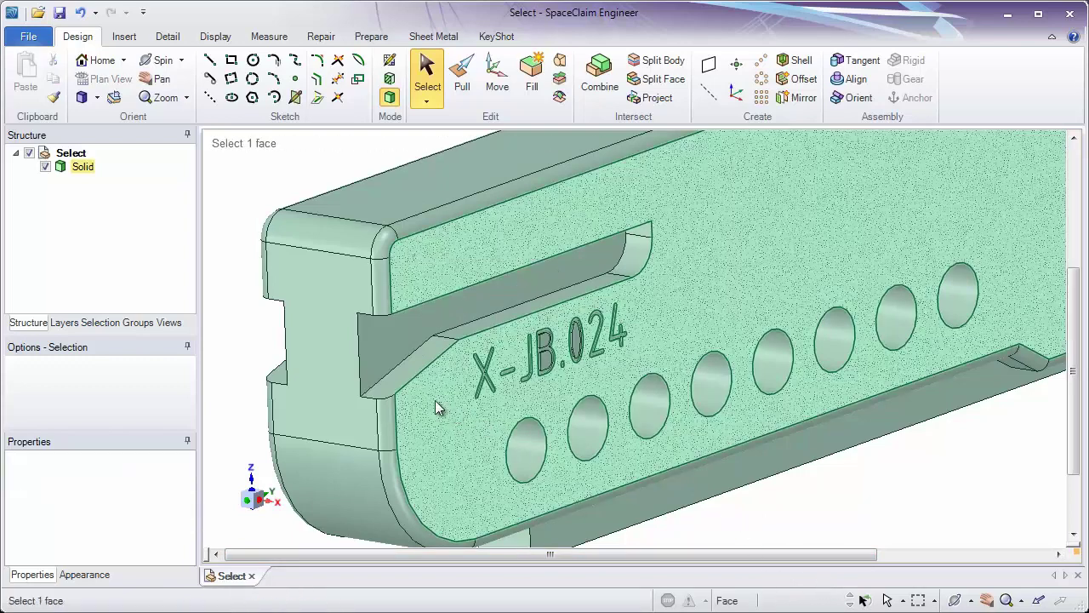
ctrl+click(385, 360)
ctrl+click(385, 359)
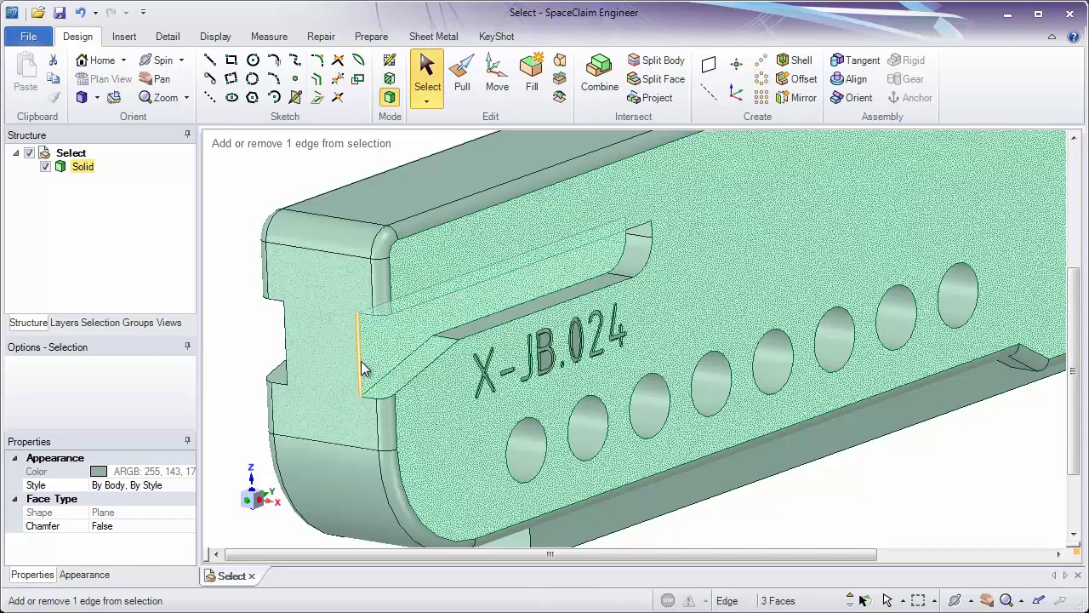
ctrl+click(360, 354)
ctrl+click(379, 423)
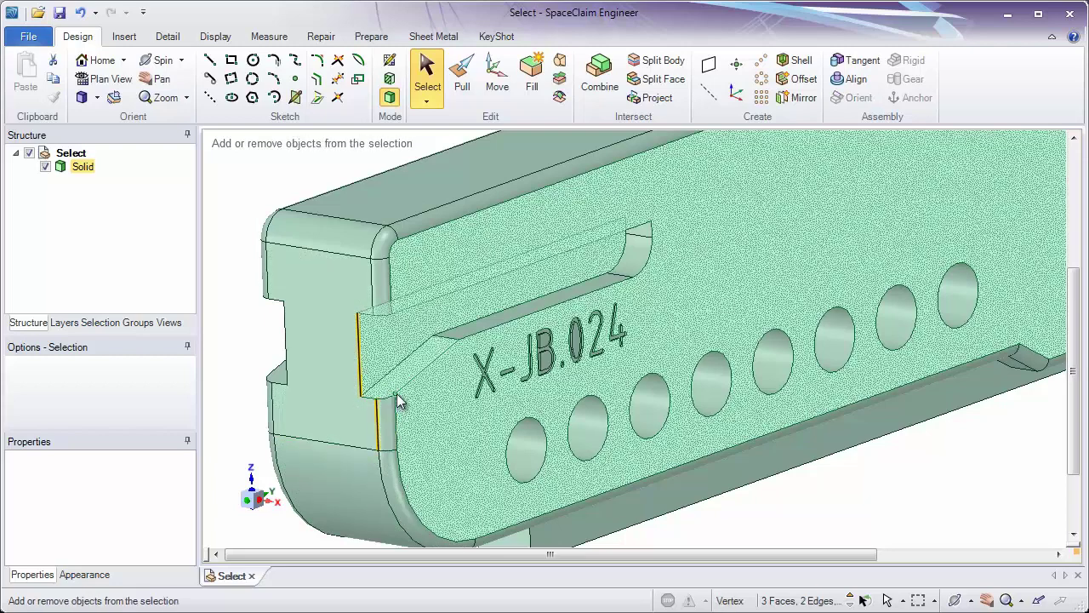
ctrl+click(460, 340)
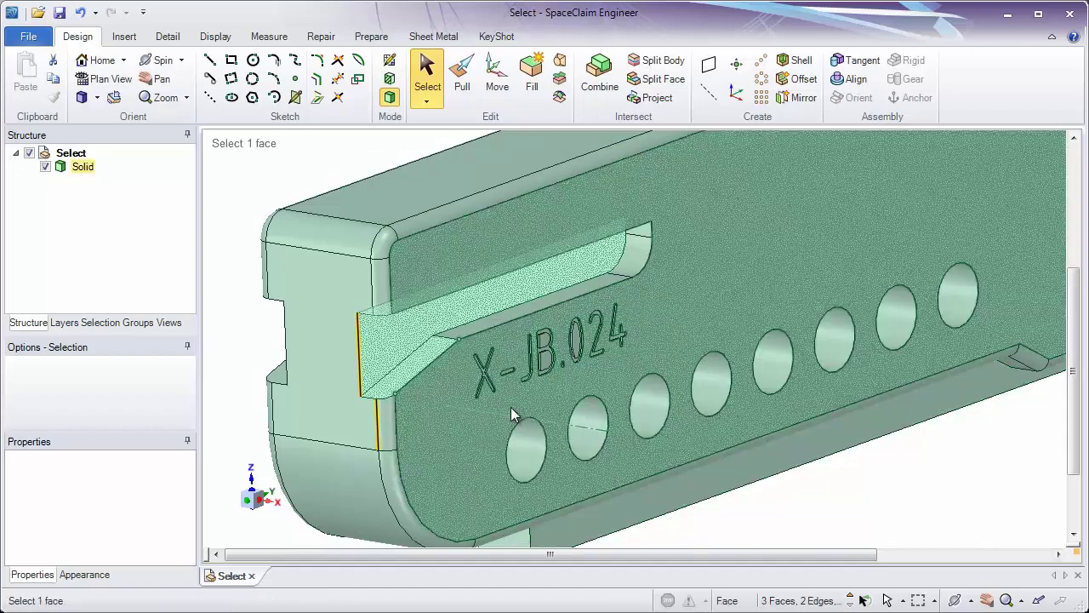
Remove the upper vertical edge and both slot faces from the combined selection
ctrl+click(359, 375)
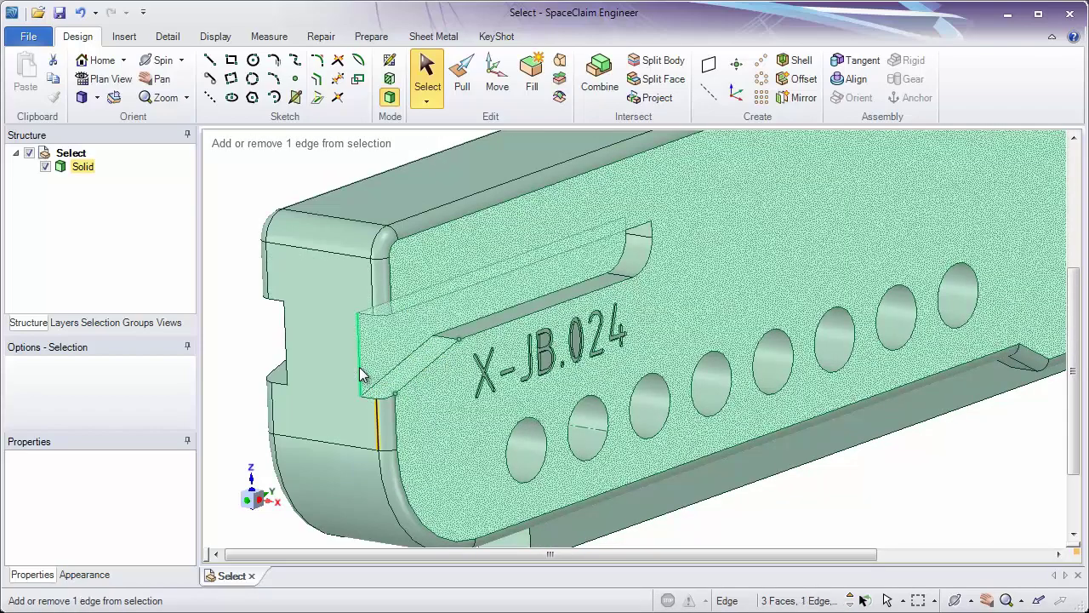
ctrl+click(398, 362)
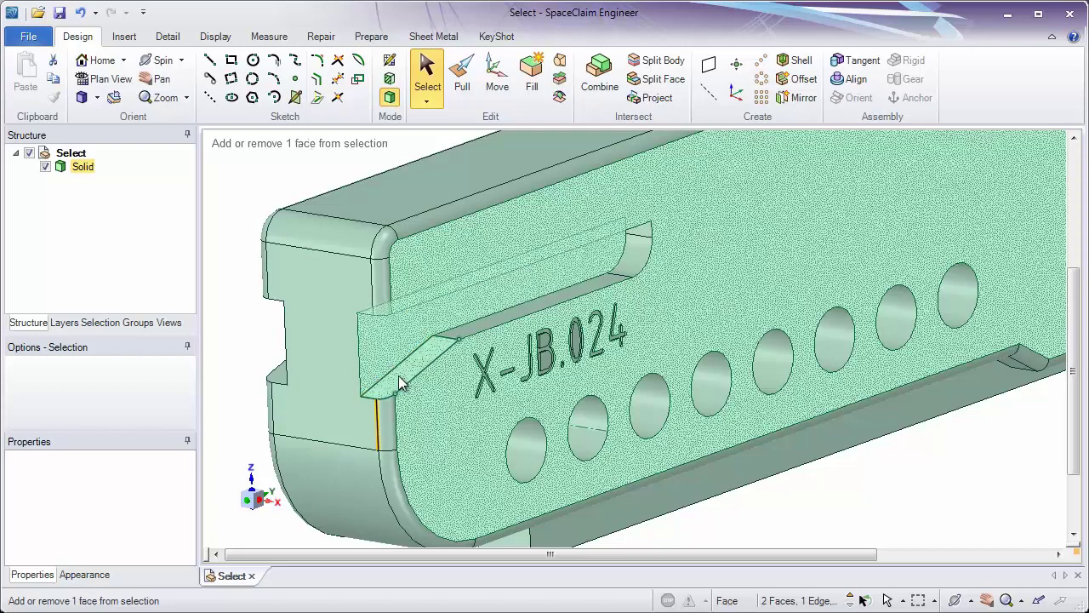
ctrl+click(397, 356)
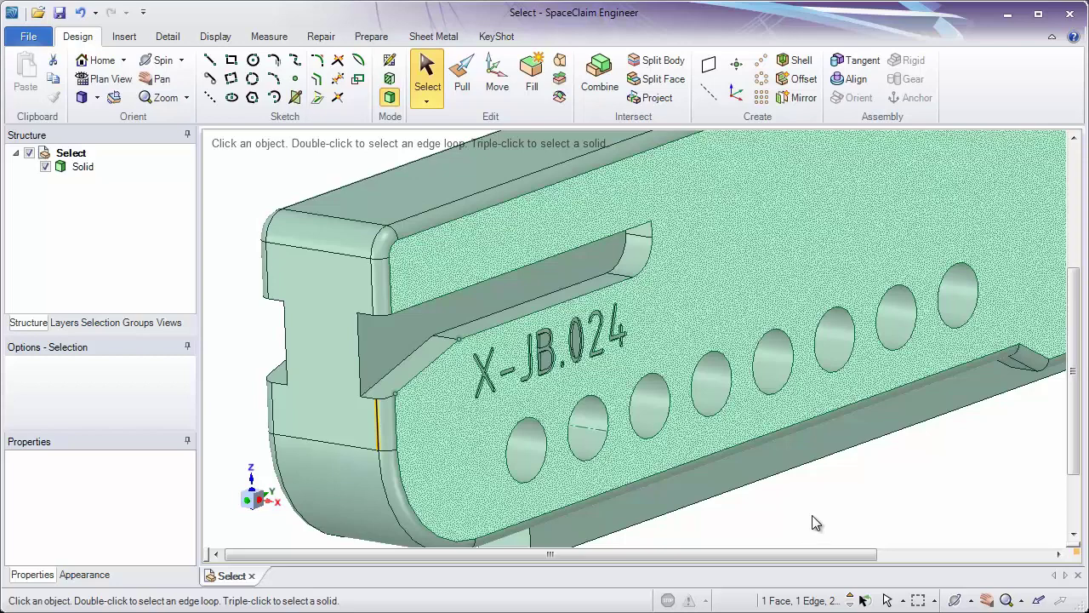
Build a selection of the side face, slanted chamfer edge and two slot faces, then clear it all
click(903, 490)
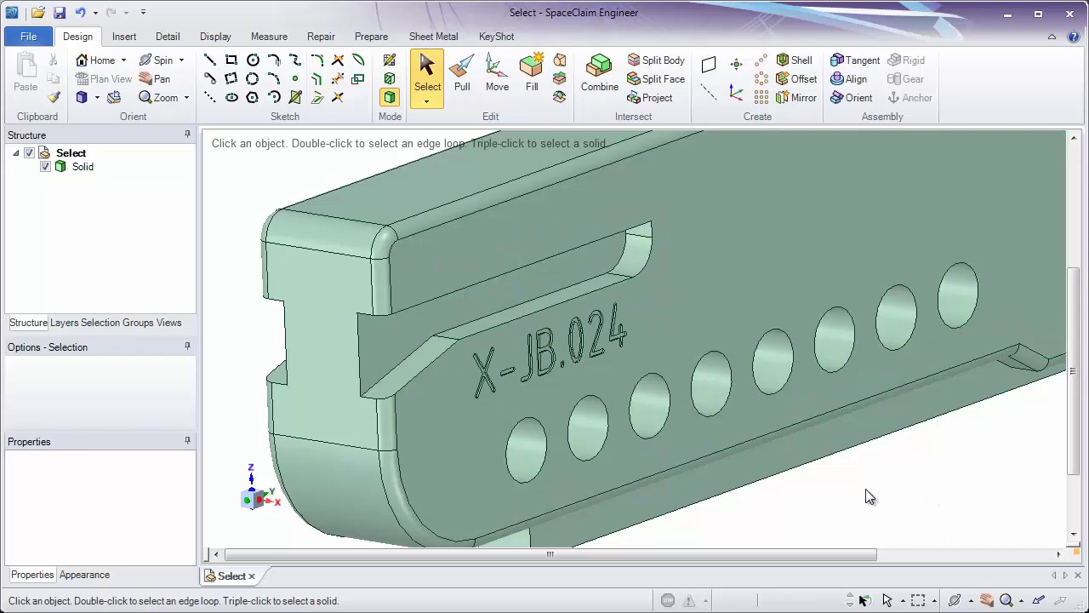
click(500, 438)
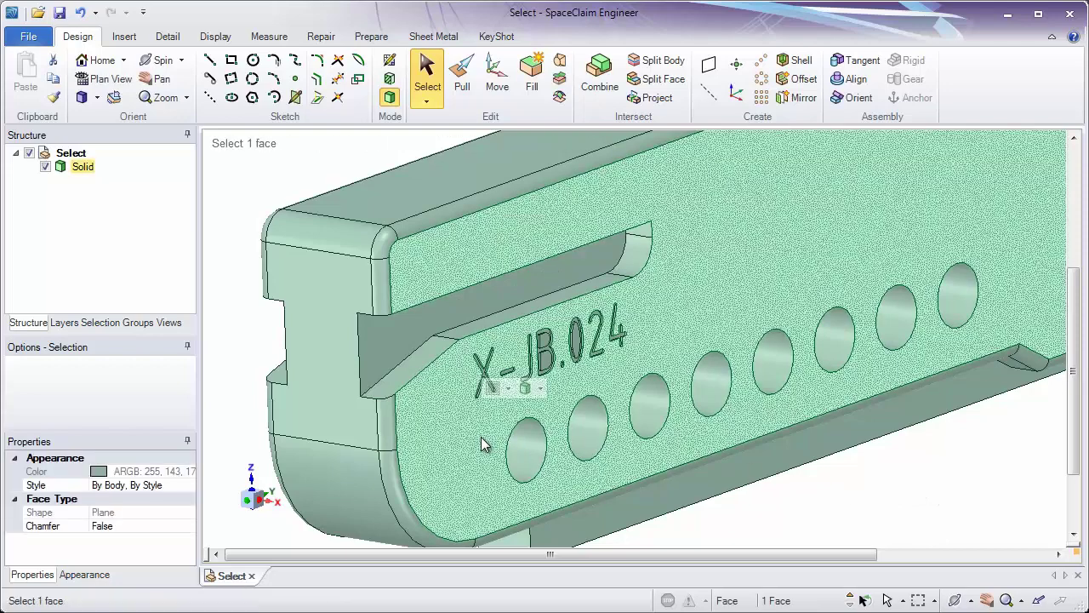
ctrl+click(412, 376)
ctrl+click(402, 356)
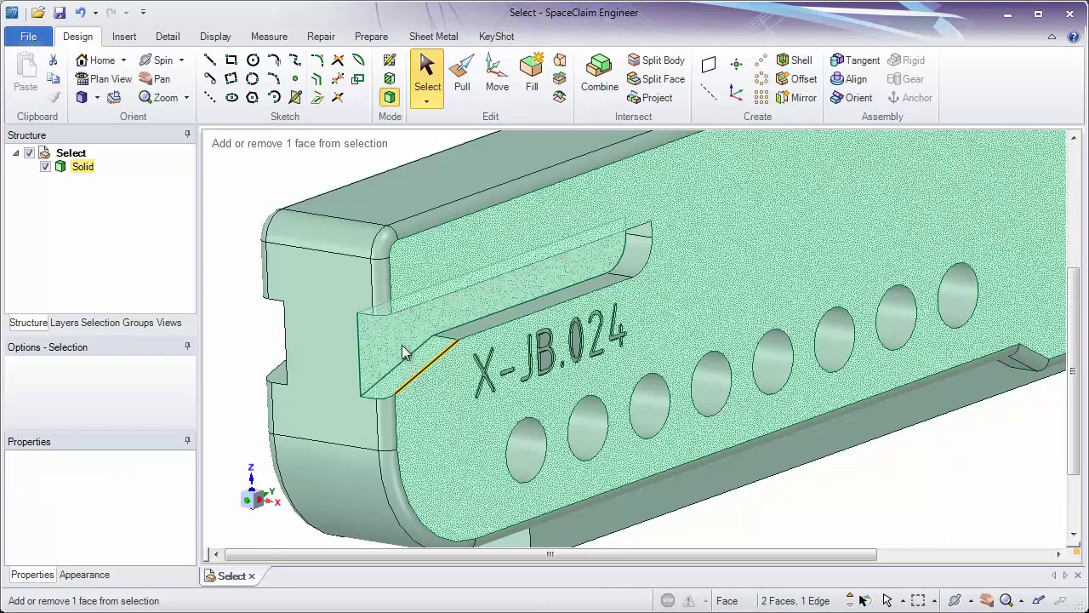
ctrl+click(404, 353)
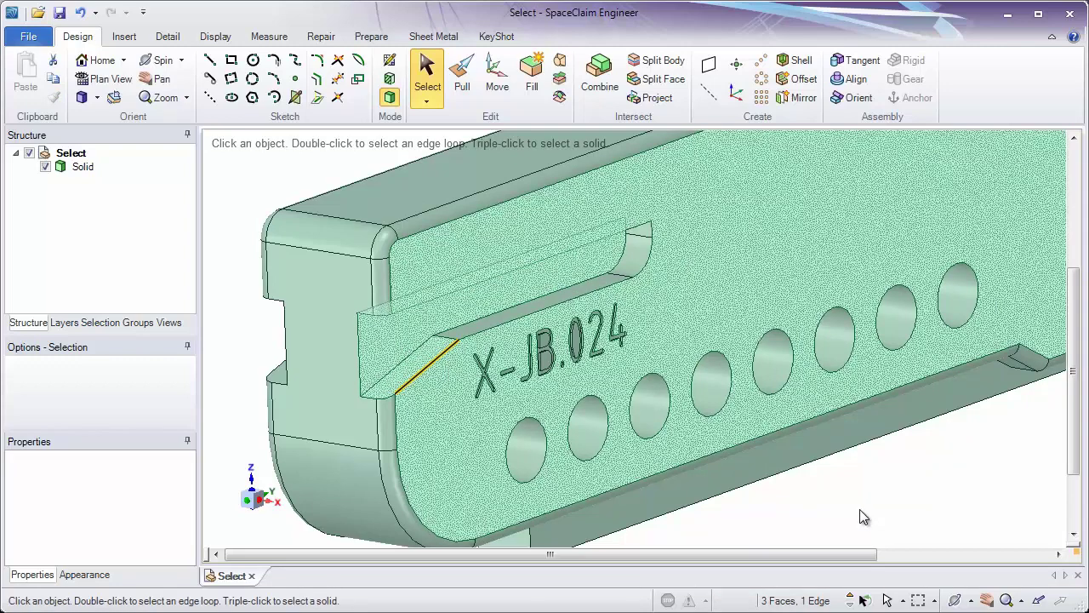
click(860, 509)
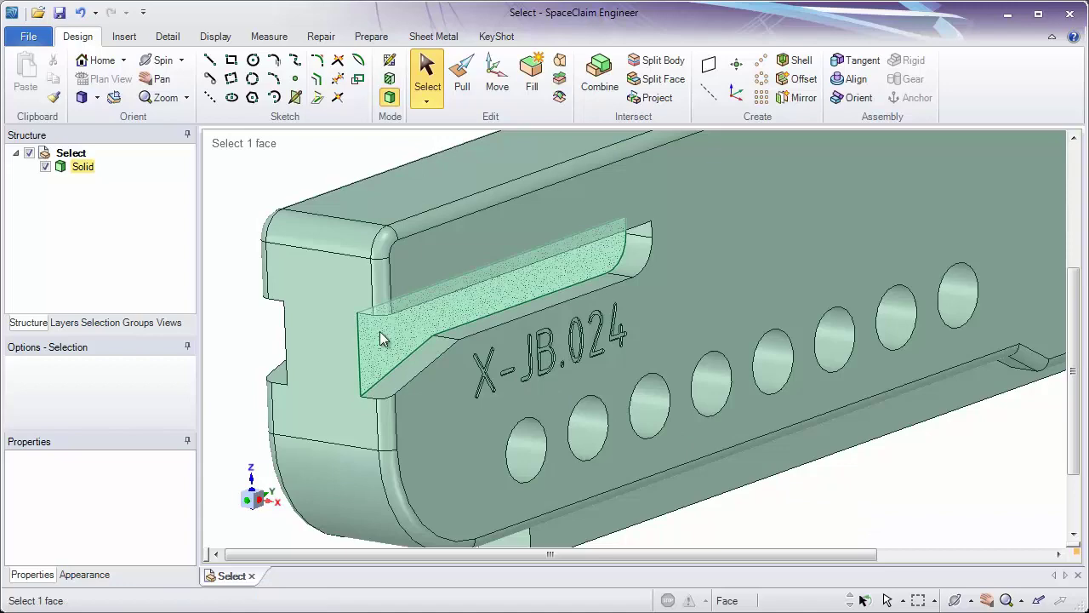
scroll(276, 285, up, 3)
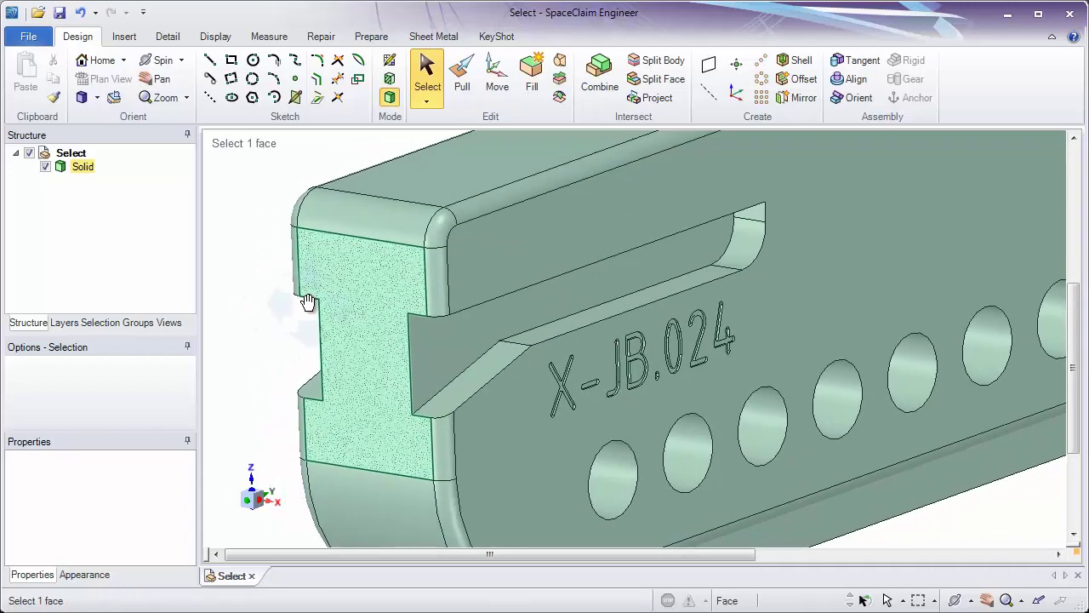
ctrl+scroll(311, 315, up, 3)
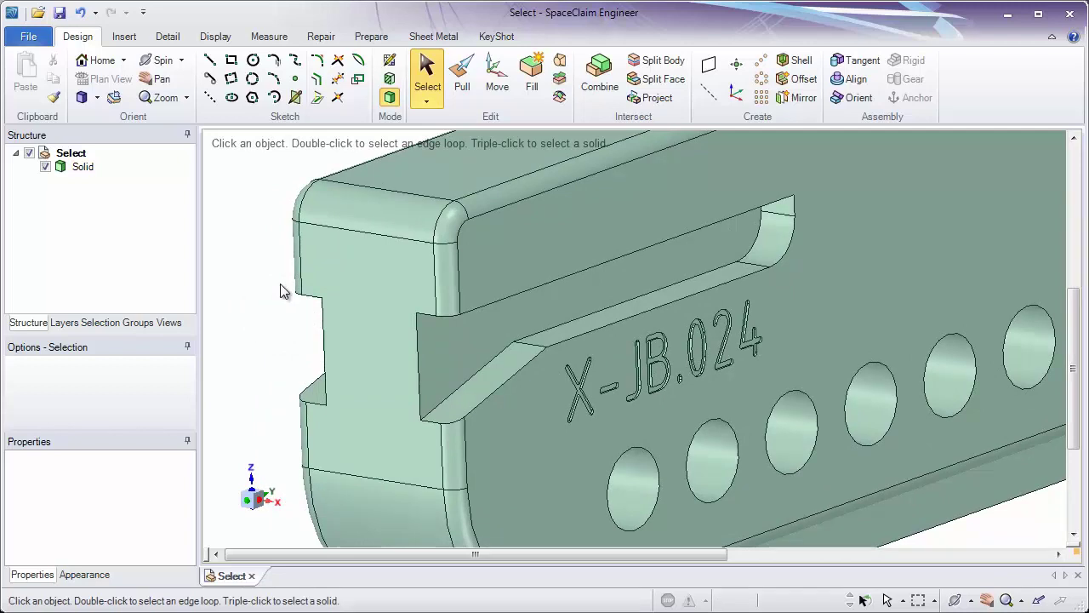
click(311, 288)
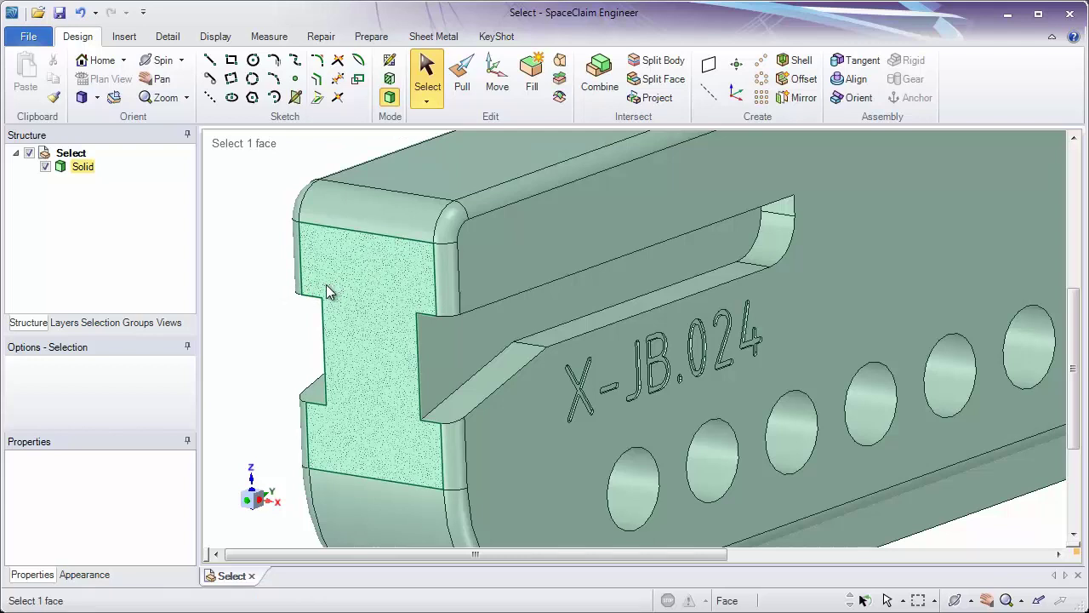
click(326, 294)
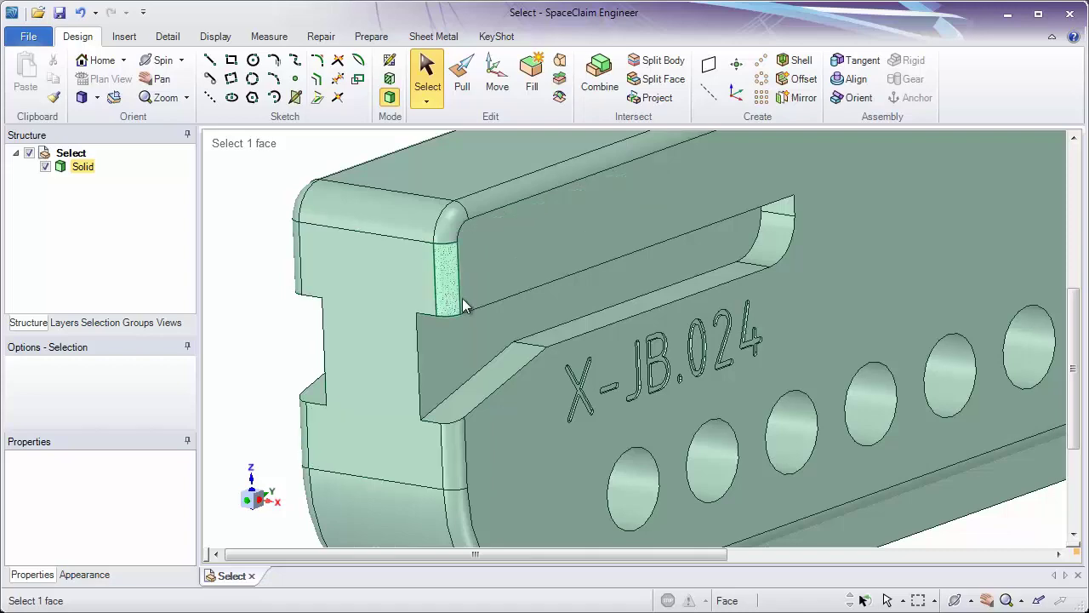
scroll(473, 299, down, 3)
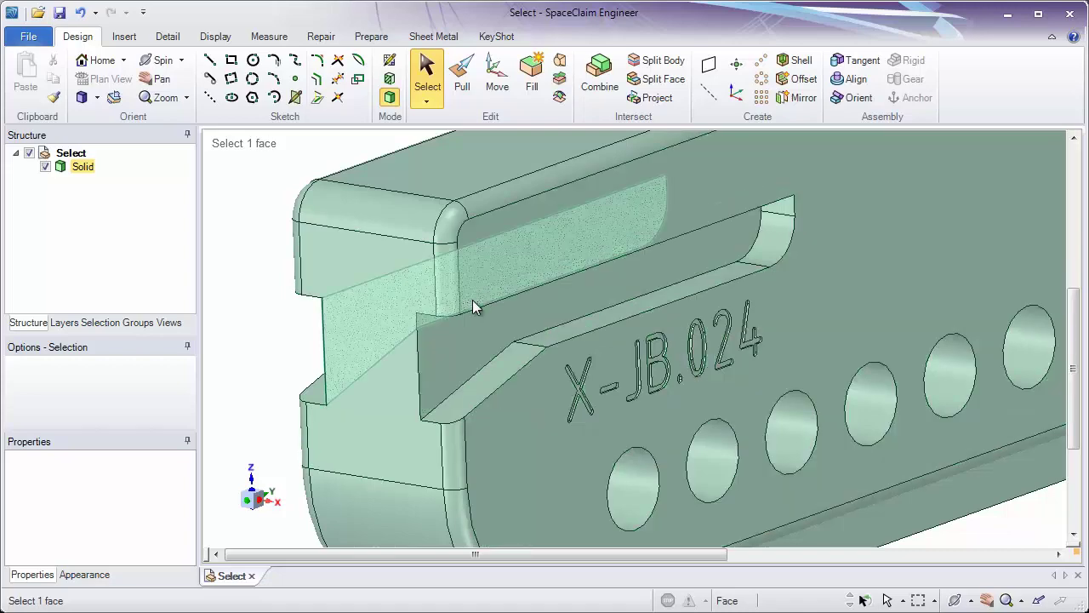
scroll(474, 305, down, 4)
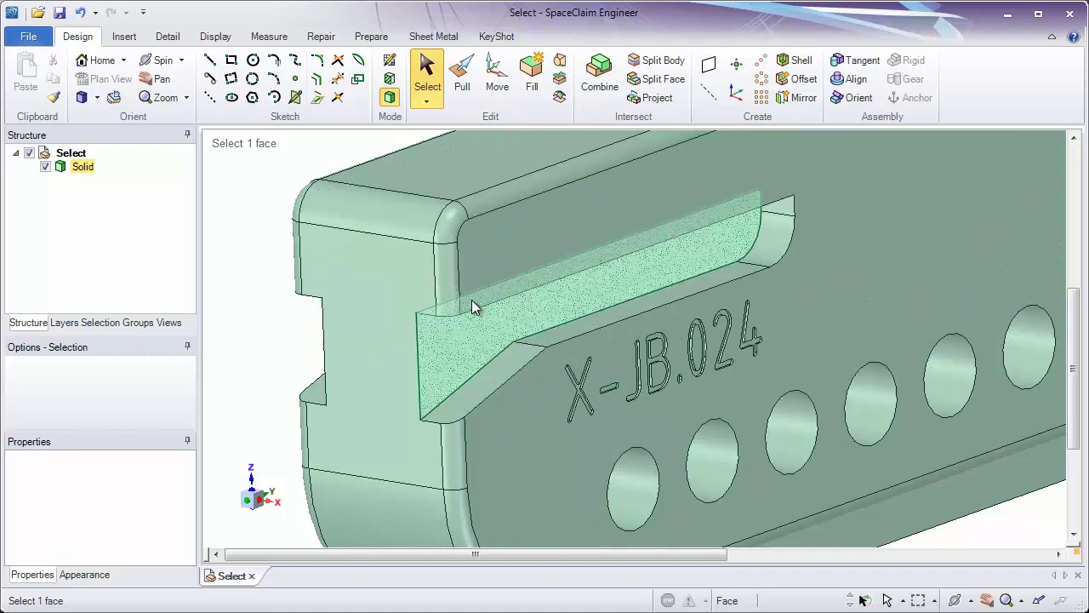
scroll(473, 305, down, 4)
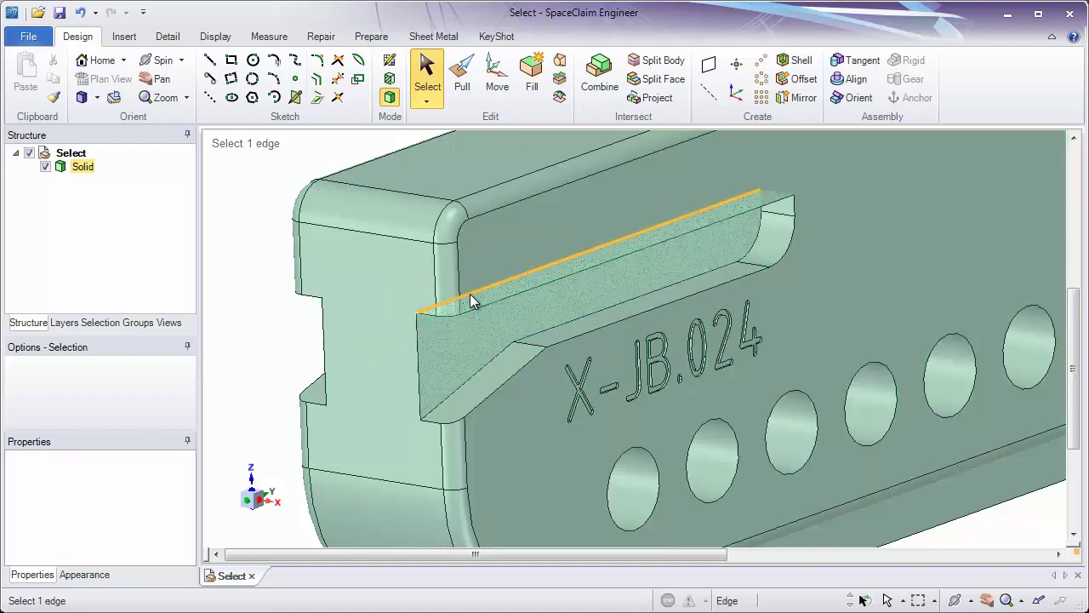
scroll(473, 305, down, 4)
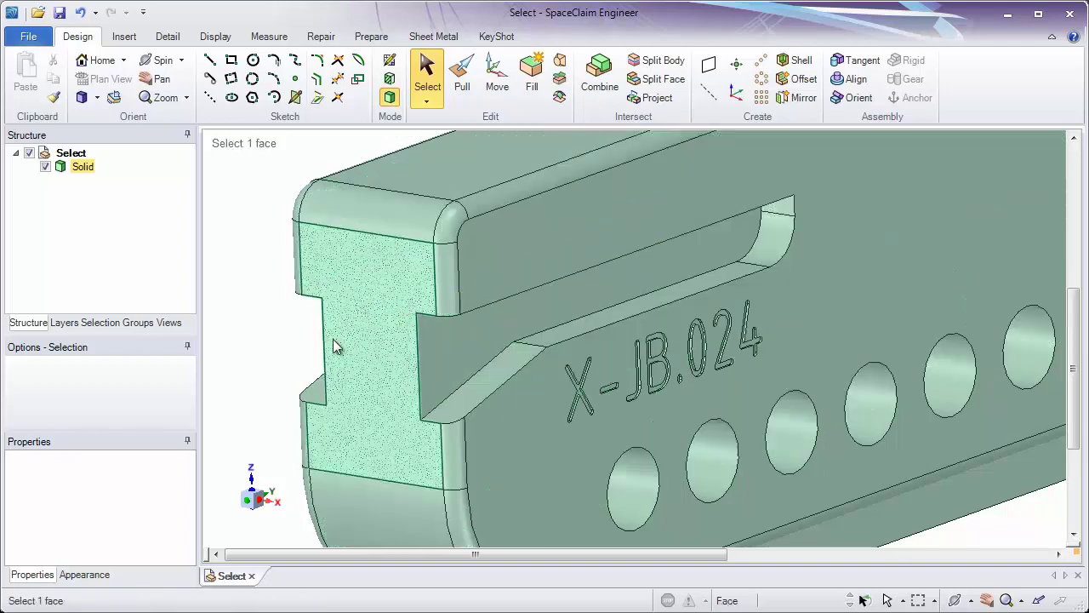
scroll(334, 346, down, 1)
scroll(334, 347, down, 2)
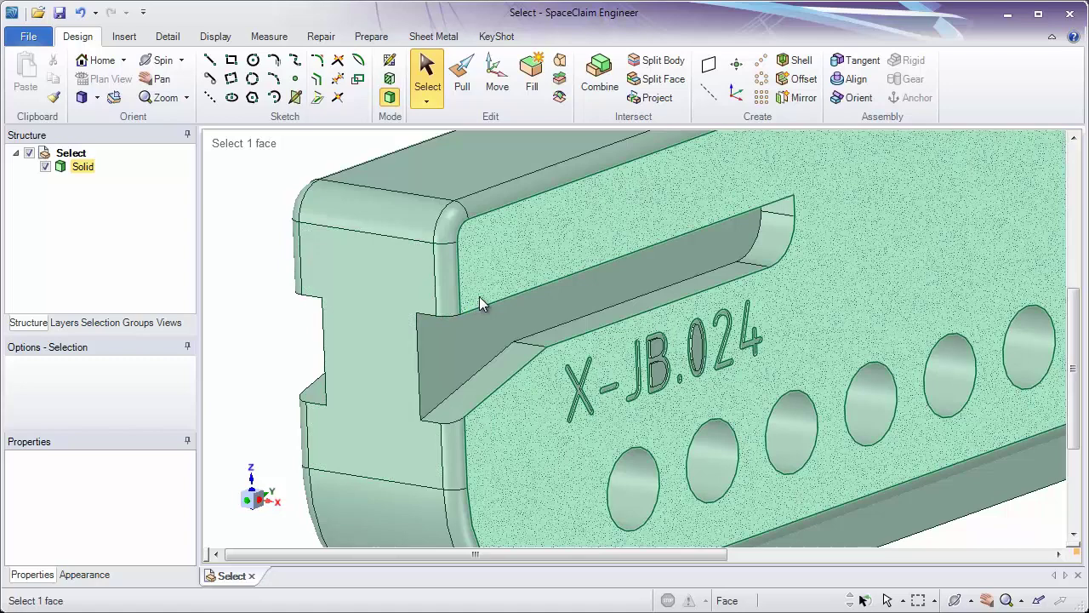
scroll(480, 299, down, 3)
scroll(479, 297, down, 4)
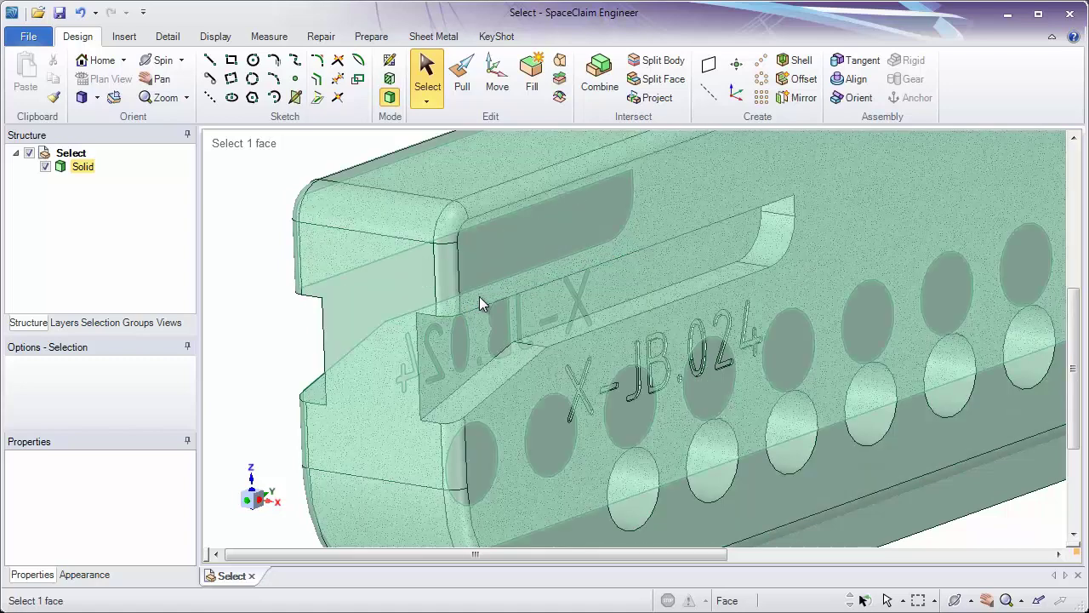
scroll(479, 297, down, 1)
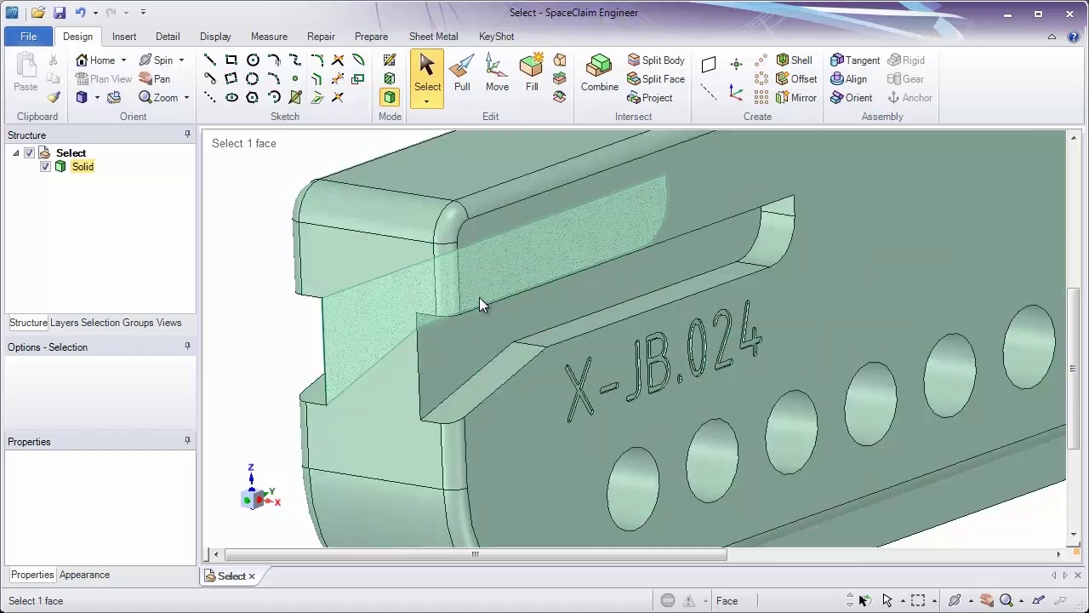
click(479, 297)
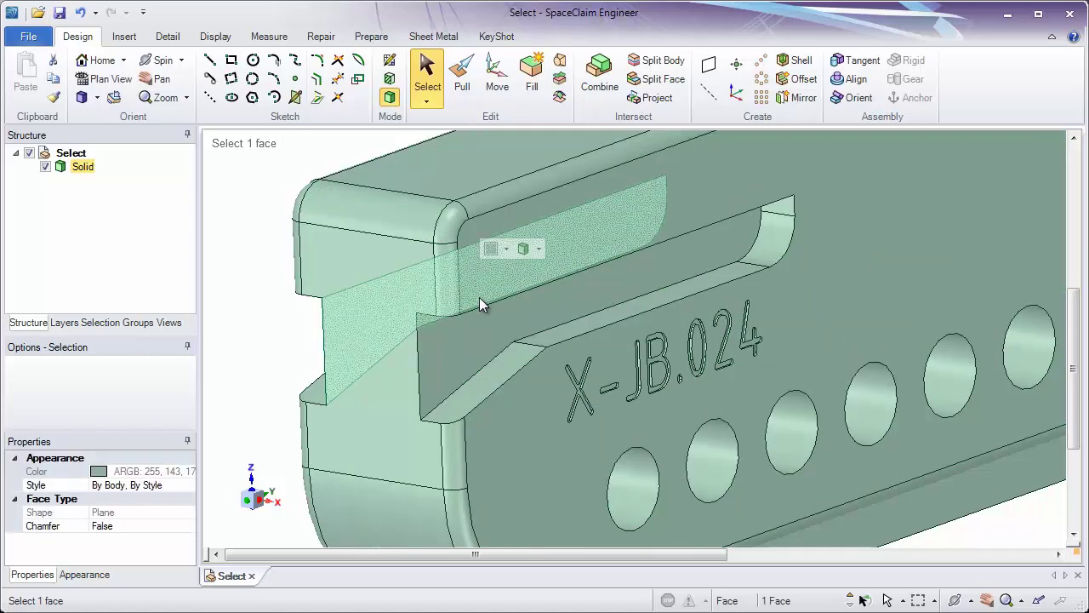
click(272, 313)
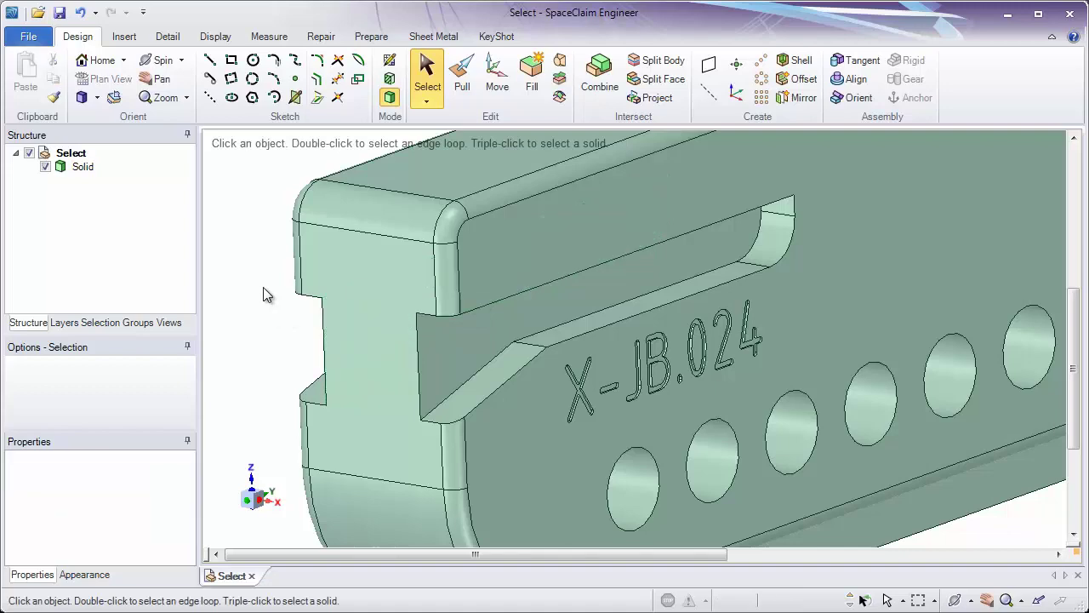
click(29, 38)
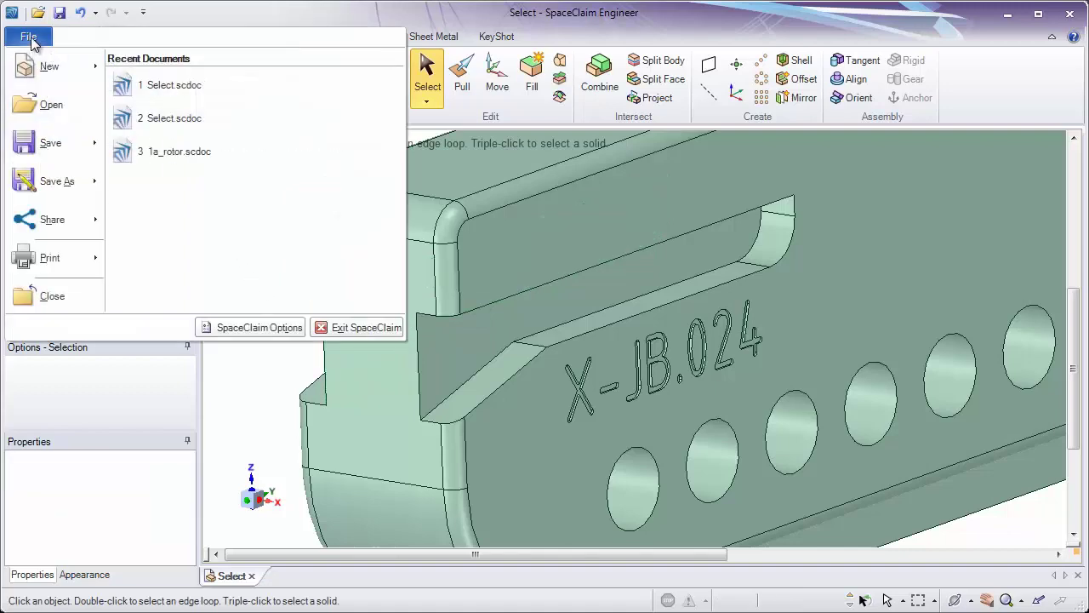
click(264, 330)
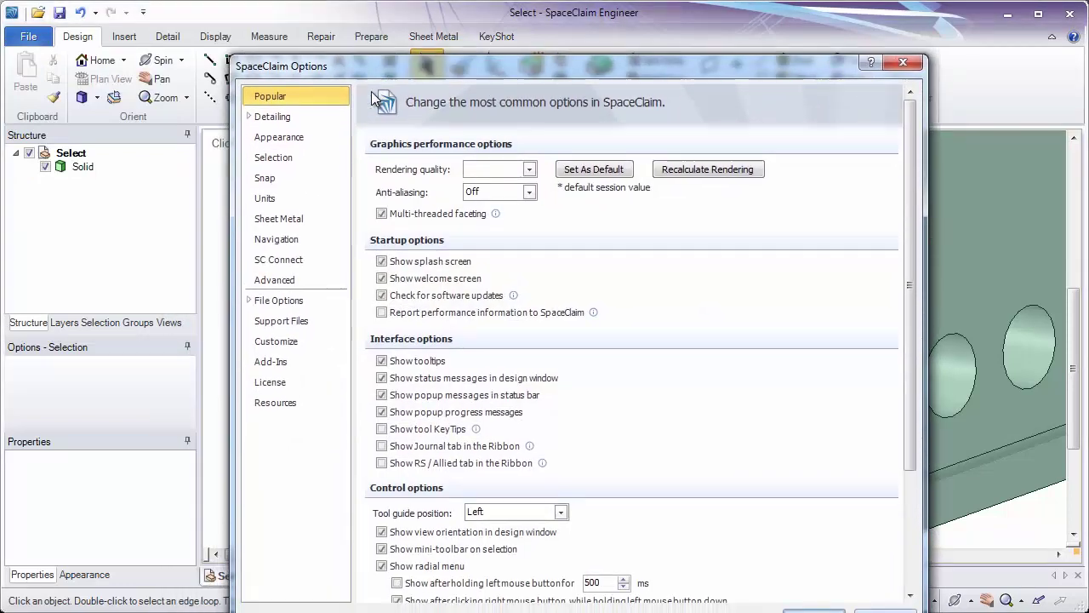
click(279, 239)
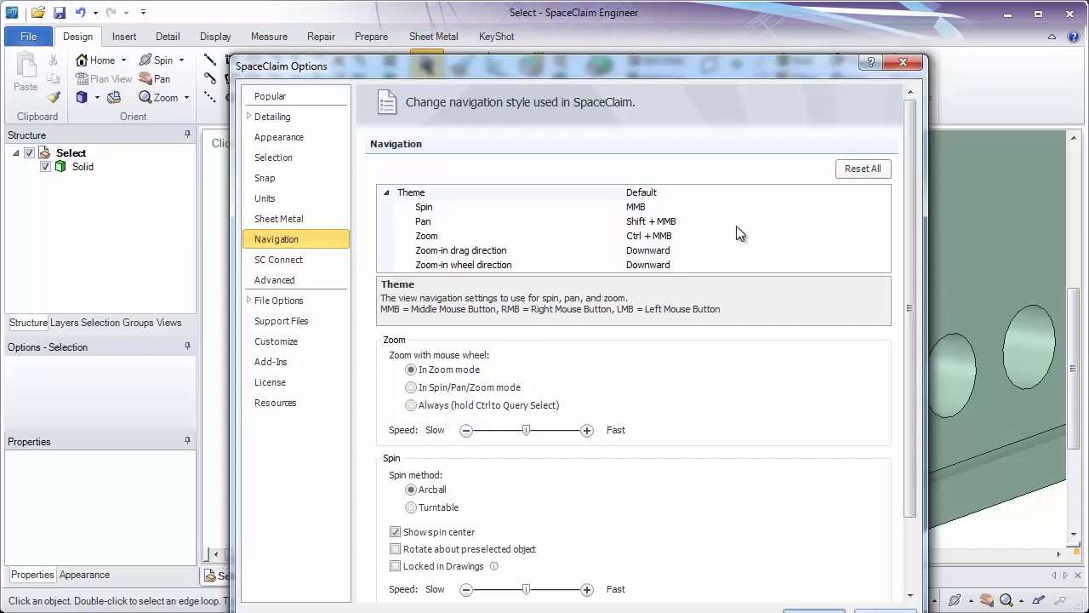
click(903, 62)
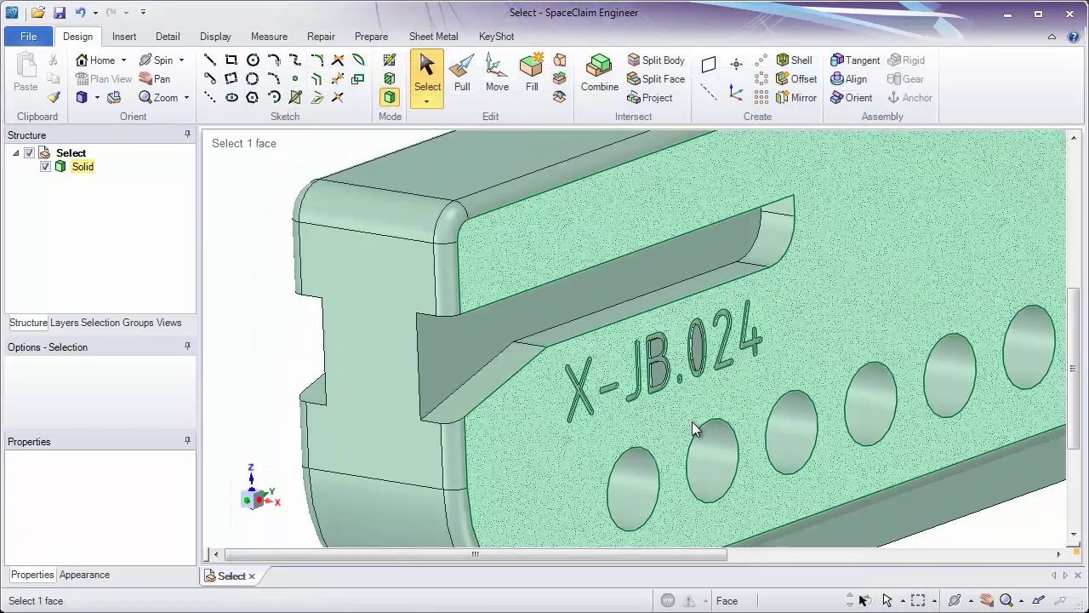
Bring the holes below the engraving into view and pick the first hole's cylindrical face and rim edge
middle_drag(687, 433, 539, 420)
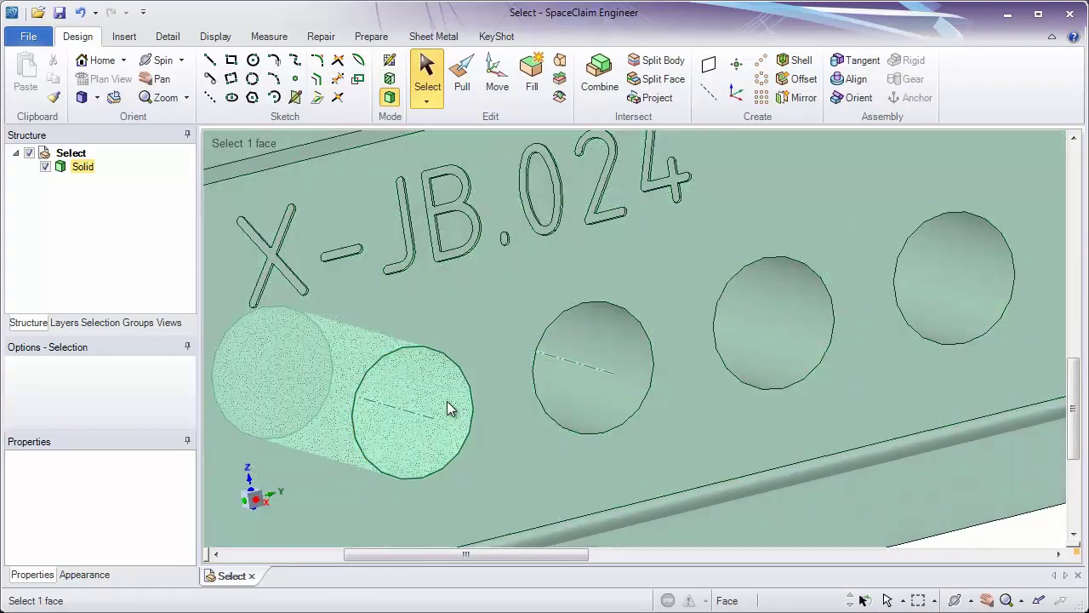
click(451, 409)
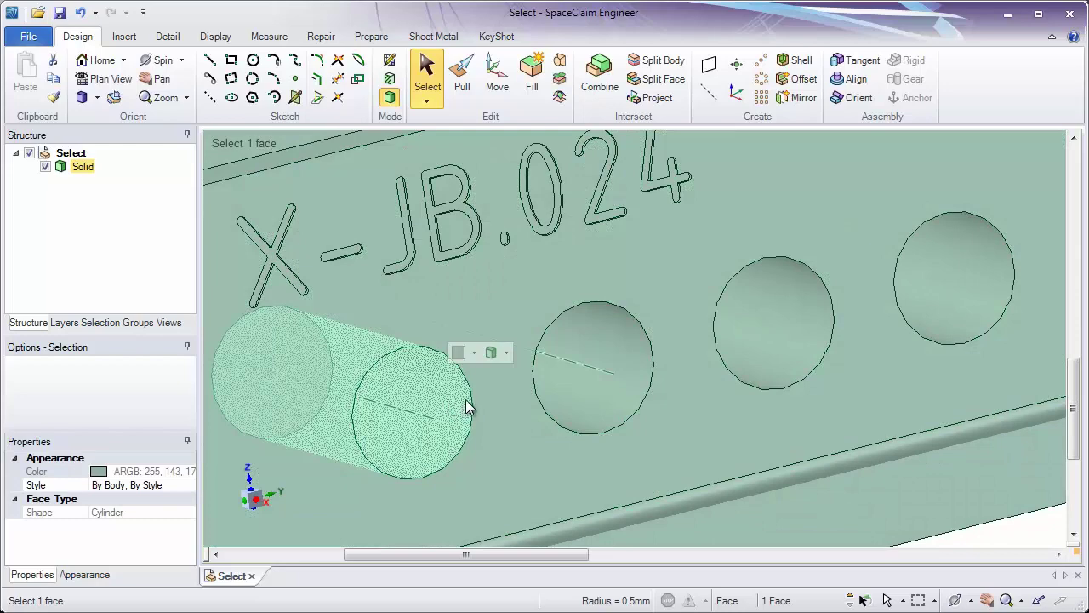
click(474, 407)
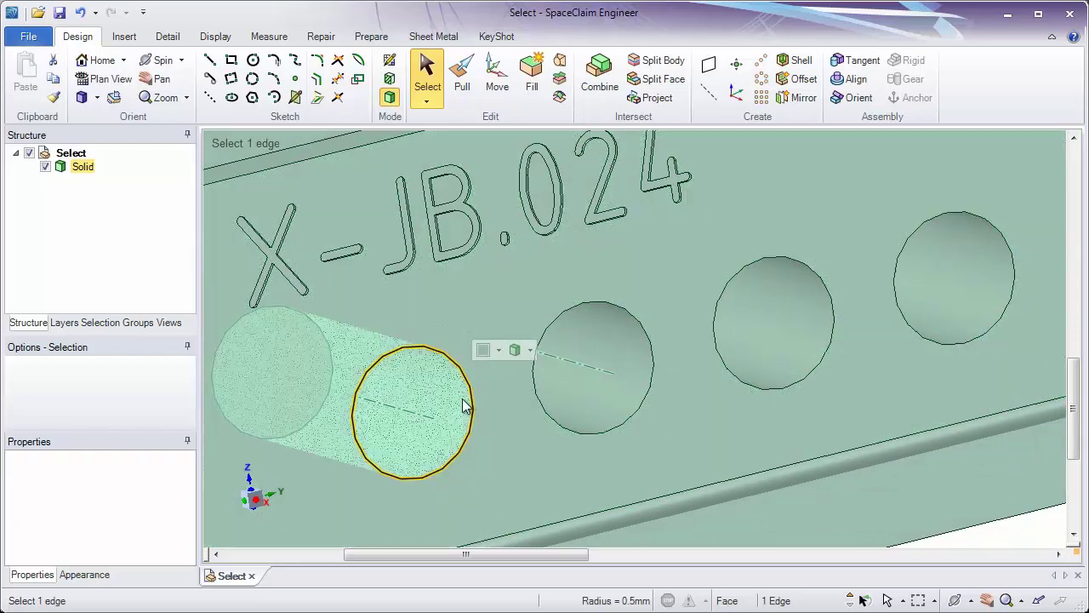
middle_drag(426, 418, 393, 414)
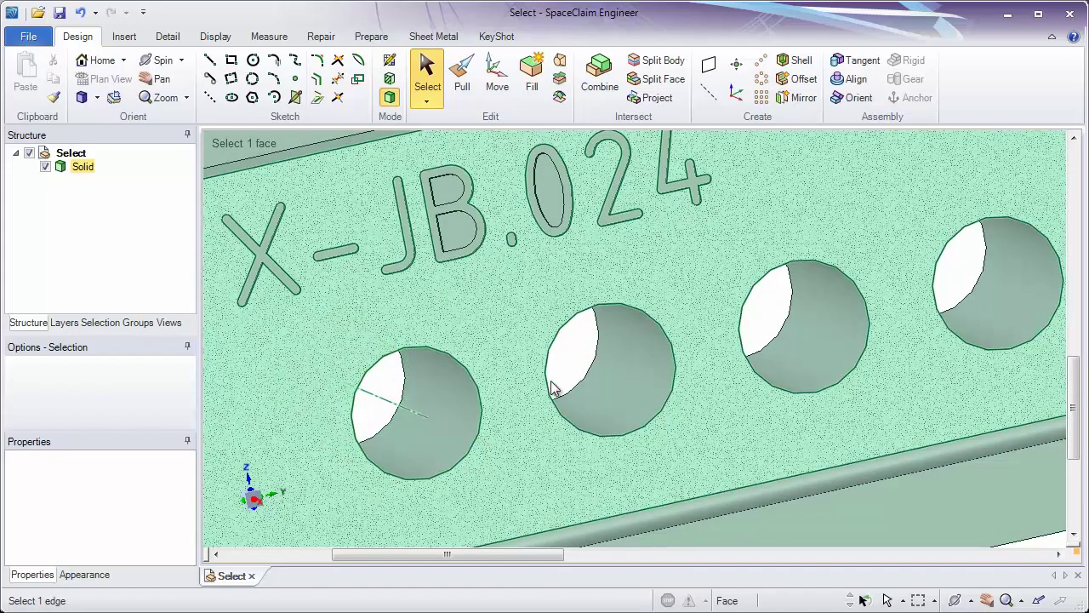
click(584, 399)
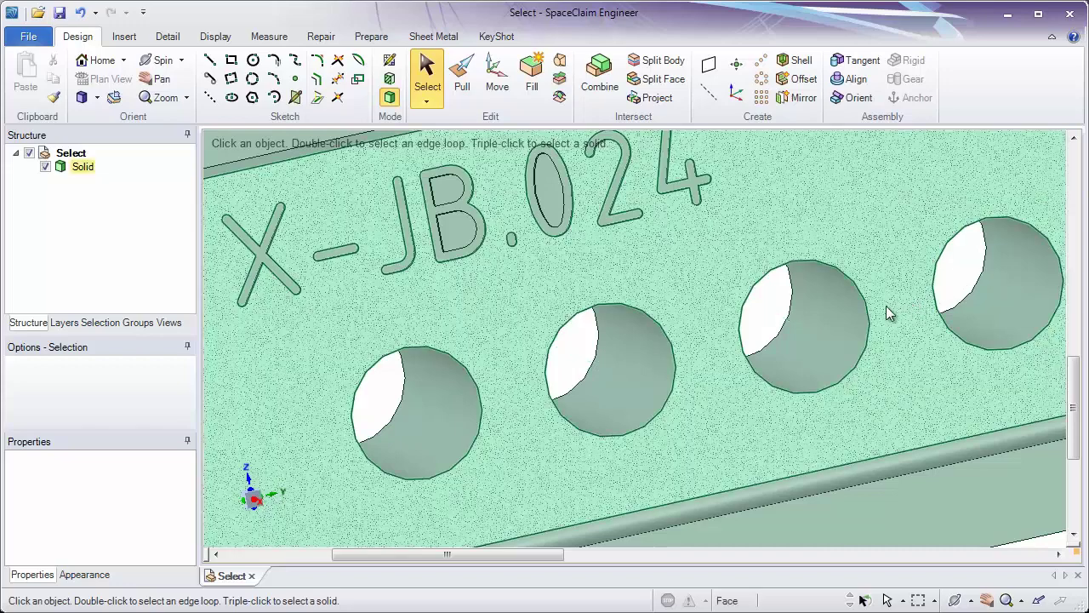
On the third hole, select its cylindrical face, rim edge and axis, then try the front face and a rim
click(856, 326)
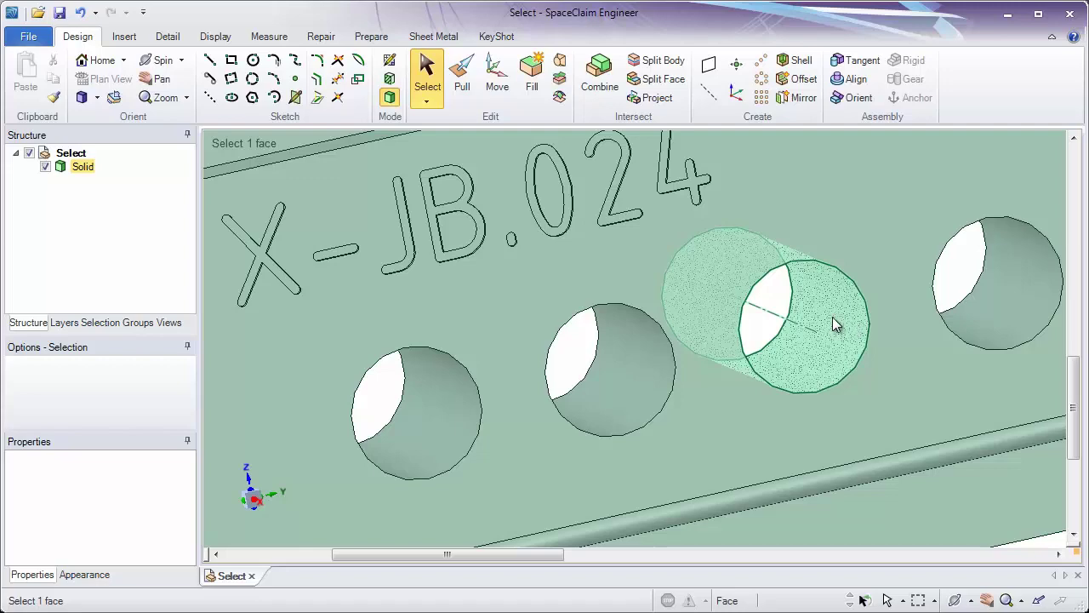
click(834, 324)
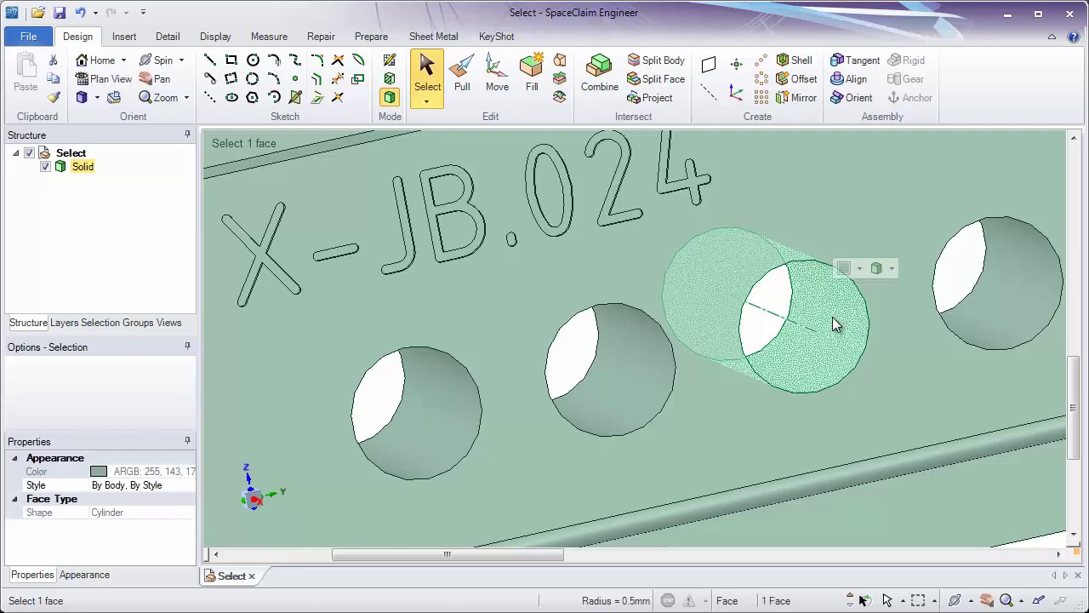
click(867, 323)
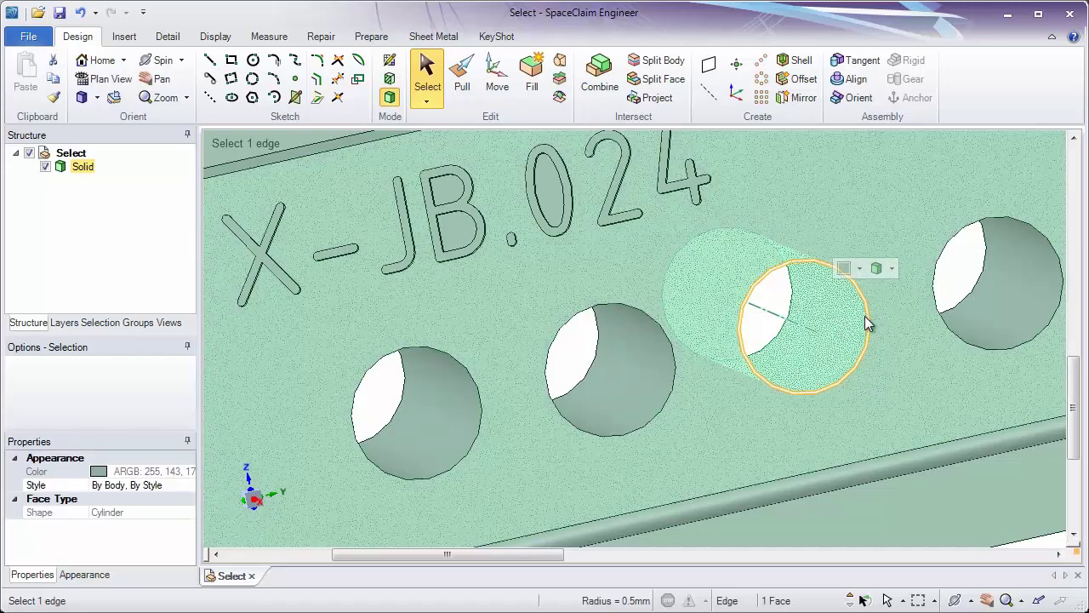
click(794, 327)
click(769, 338)
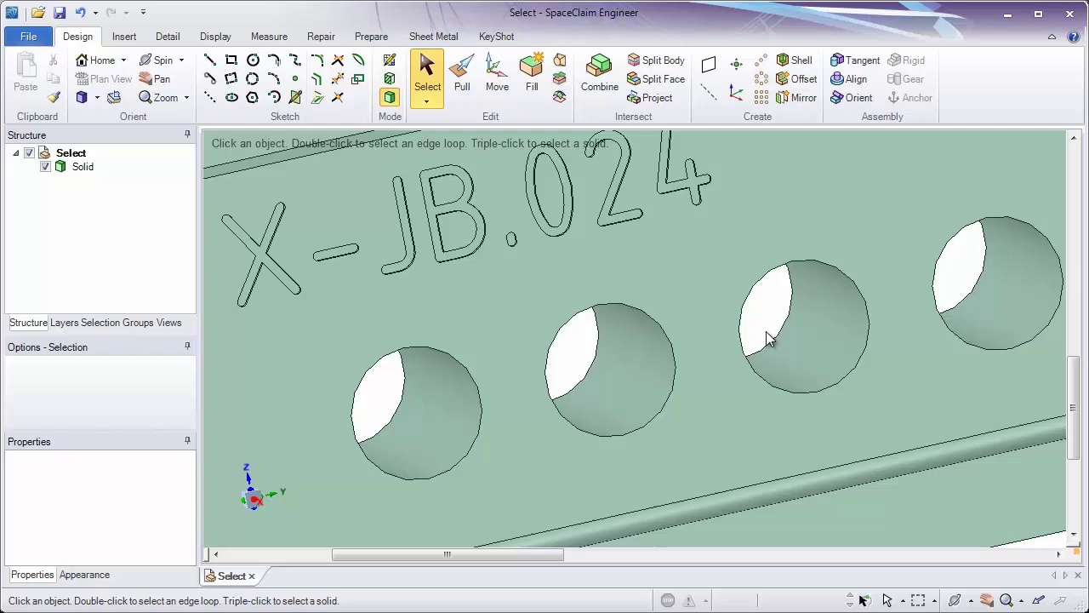
click(700, 402)
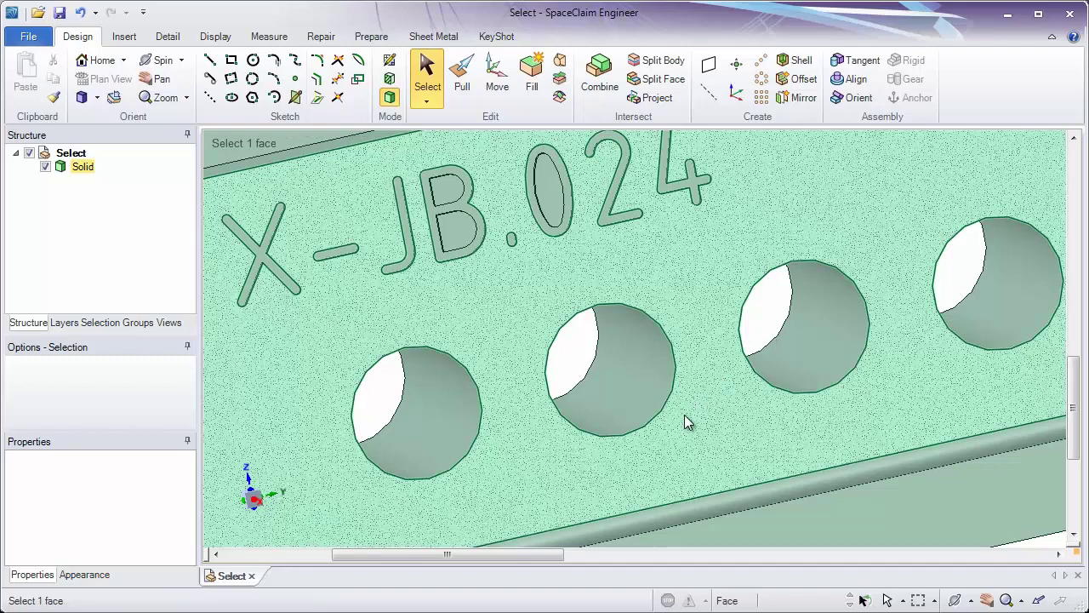
click(662, 414)
Select one hole's cylindrical face and zoom to fit it with Zoom Extents
click(630, 396)
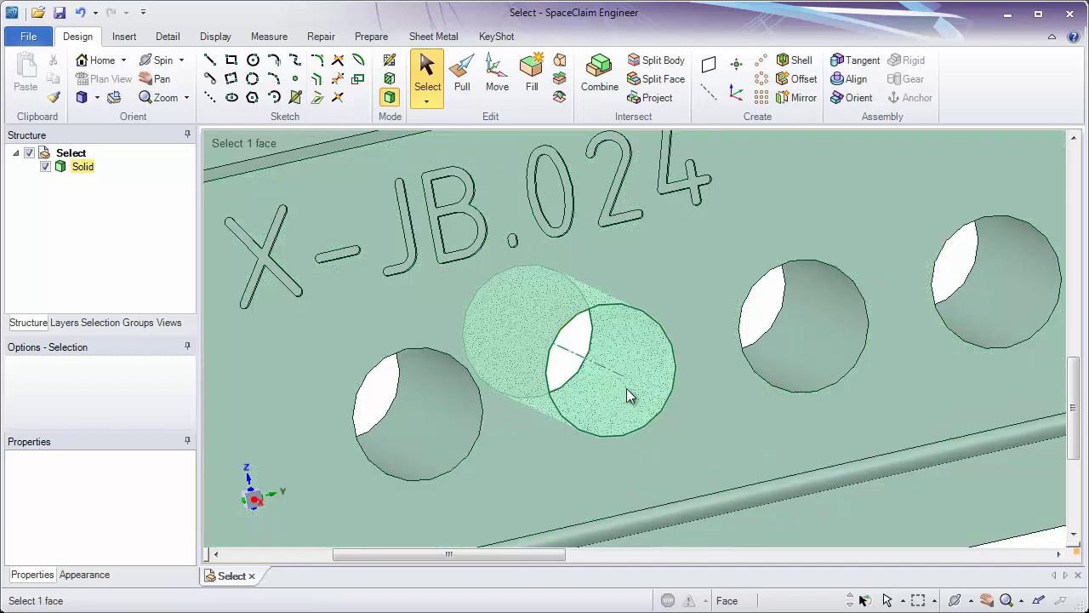
click(577, 351)
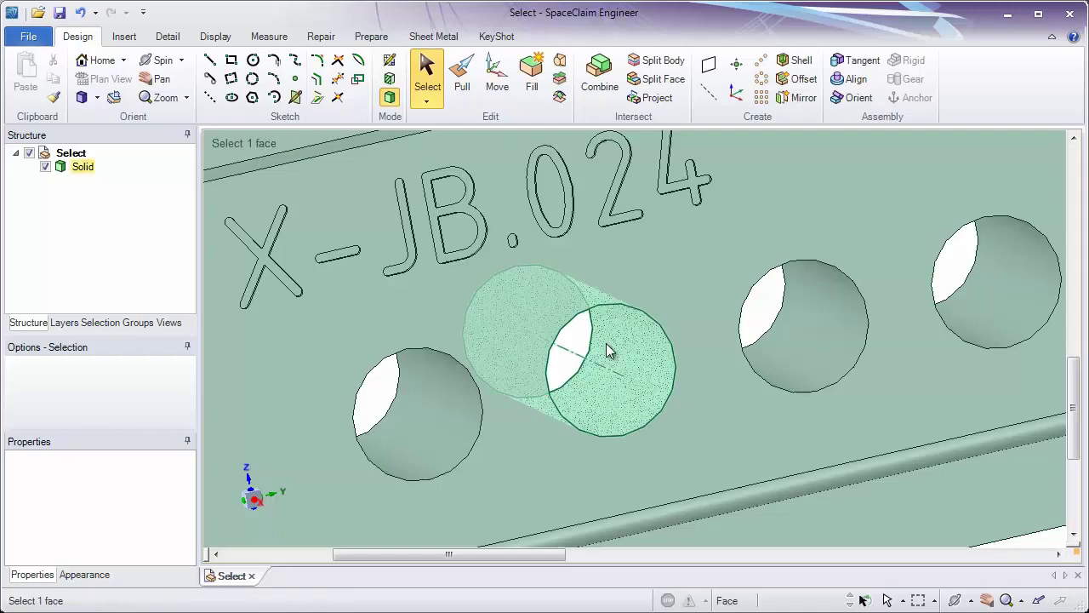
click(607, 352)
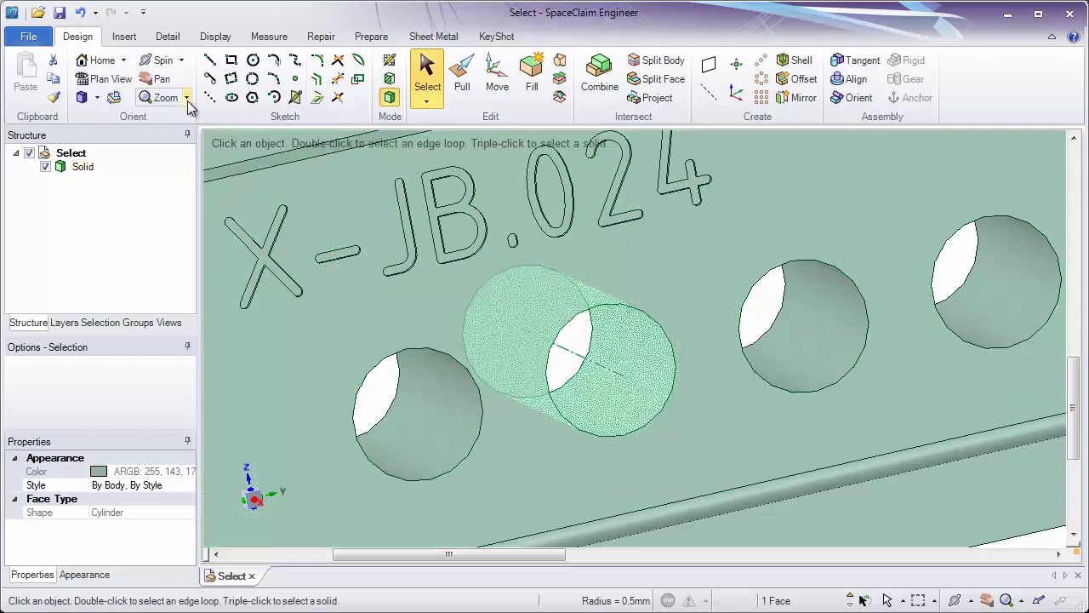
click(187, 98)
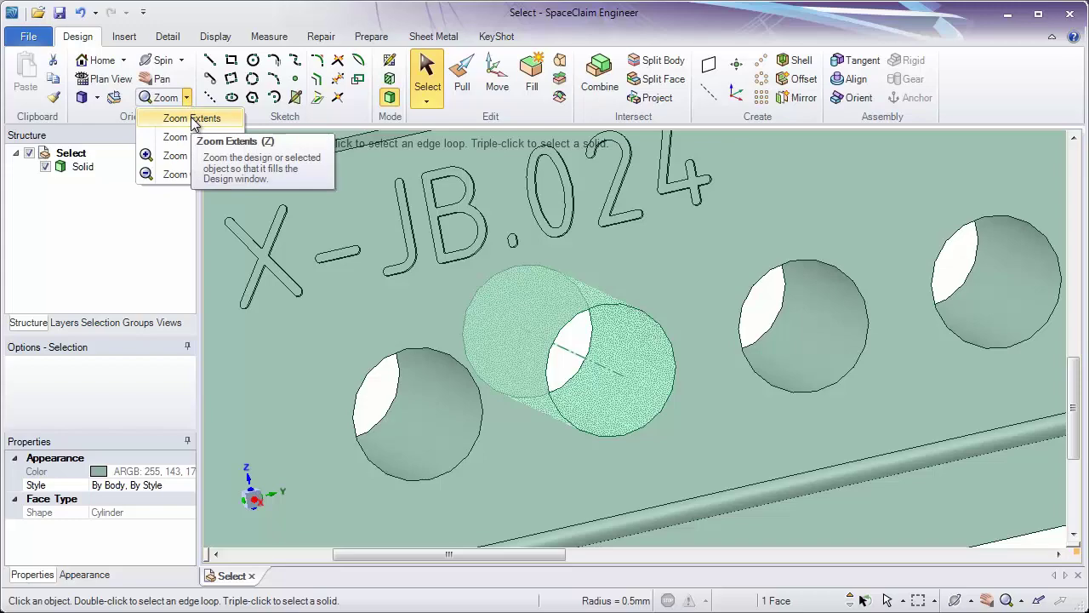
click(191, 120)
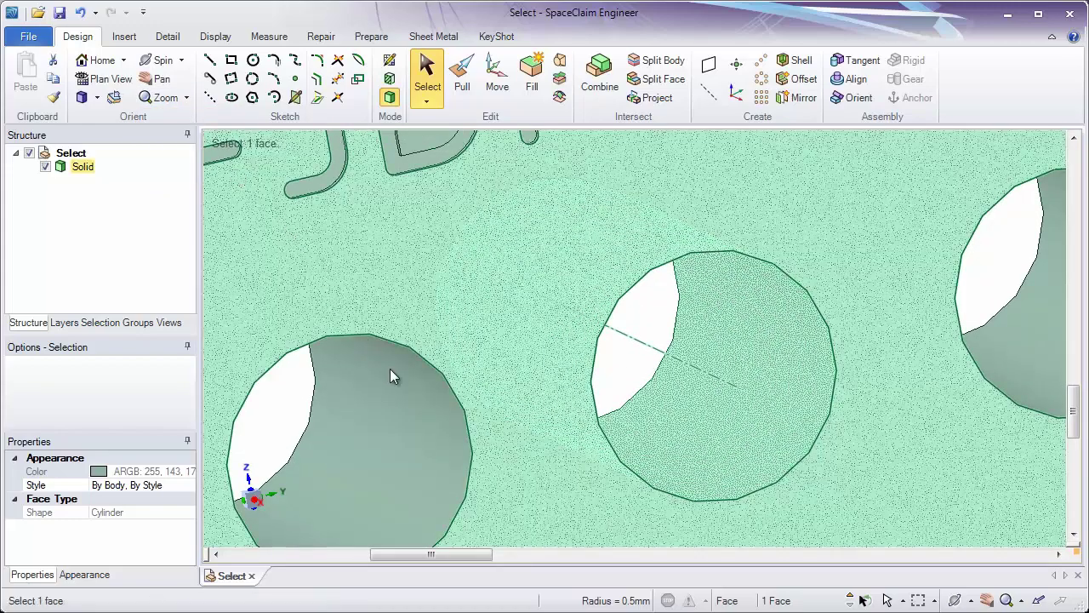
Select the lower-left and right hole faces together and fit both in view with Zoom Extents
click(392, 370)
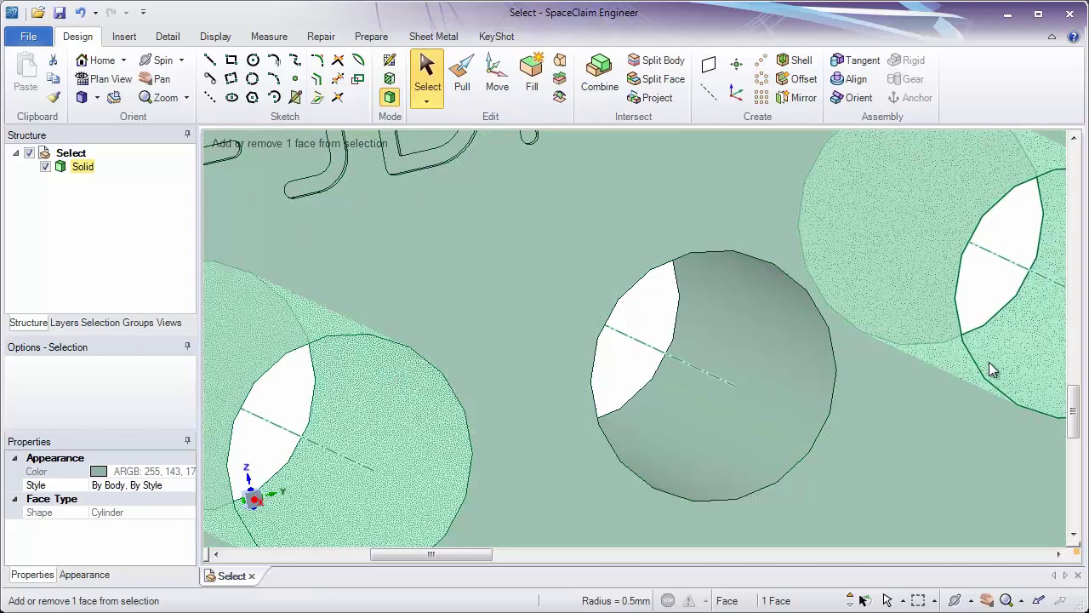
ctrl+click(990, 368)
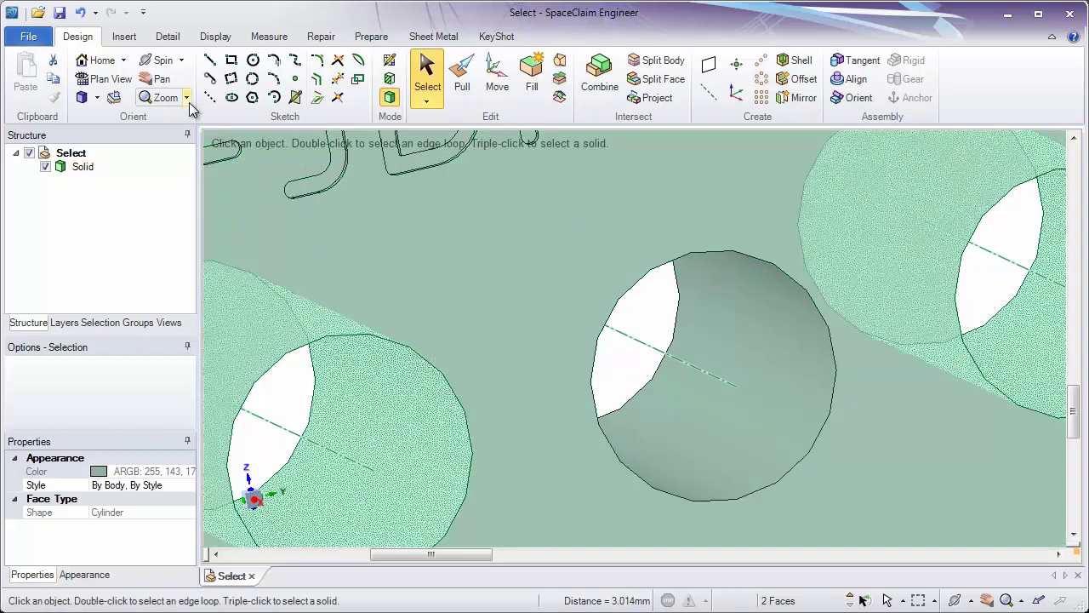
click(186, 98)
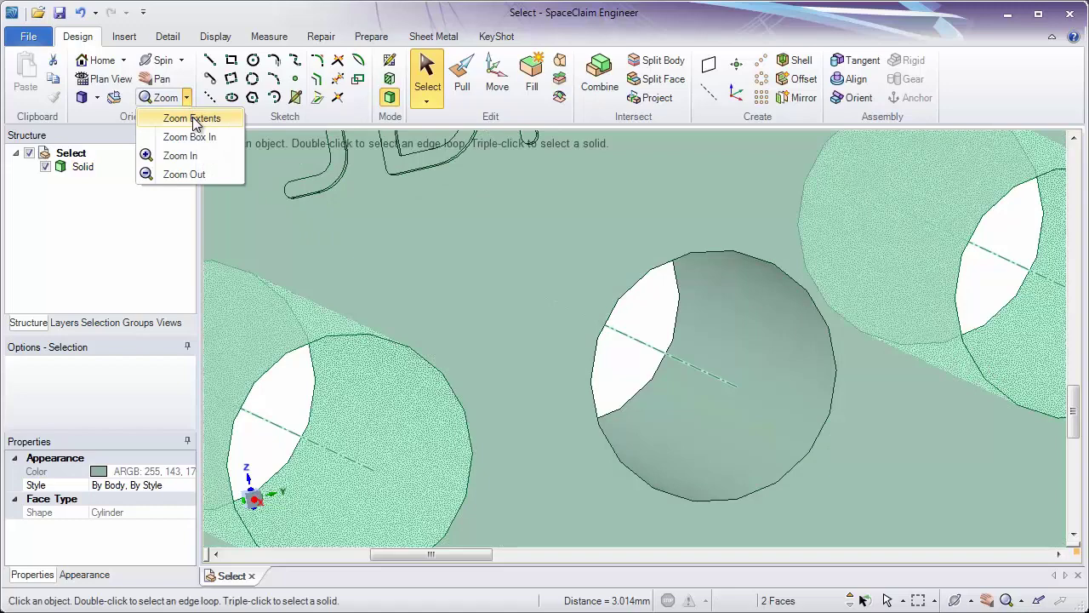
click(193, 119)
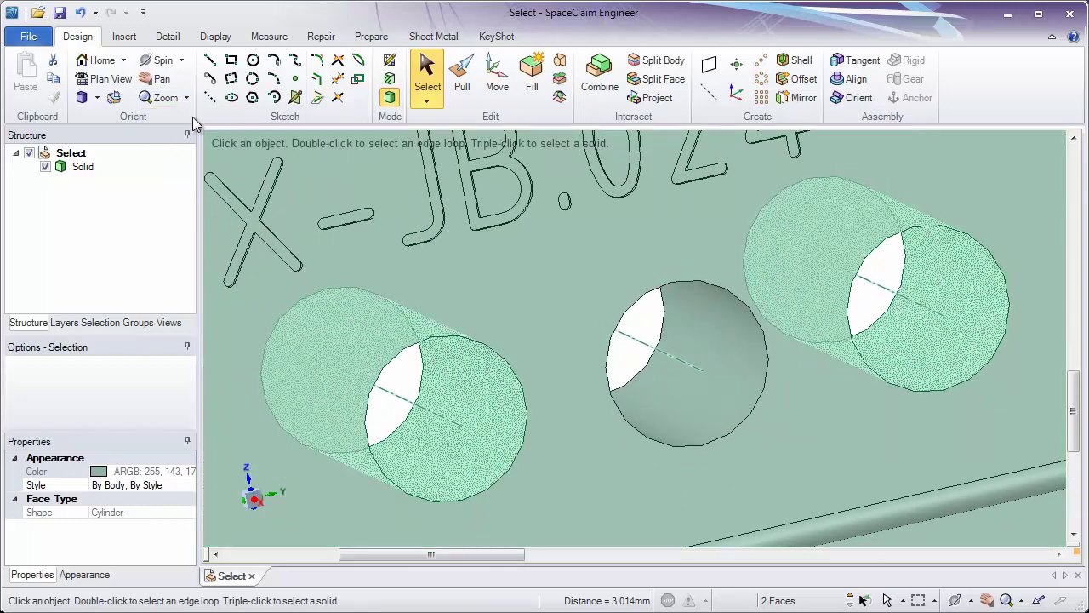
click(186, 98)
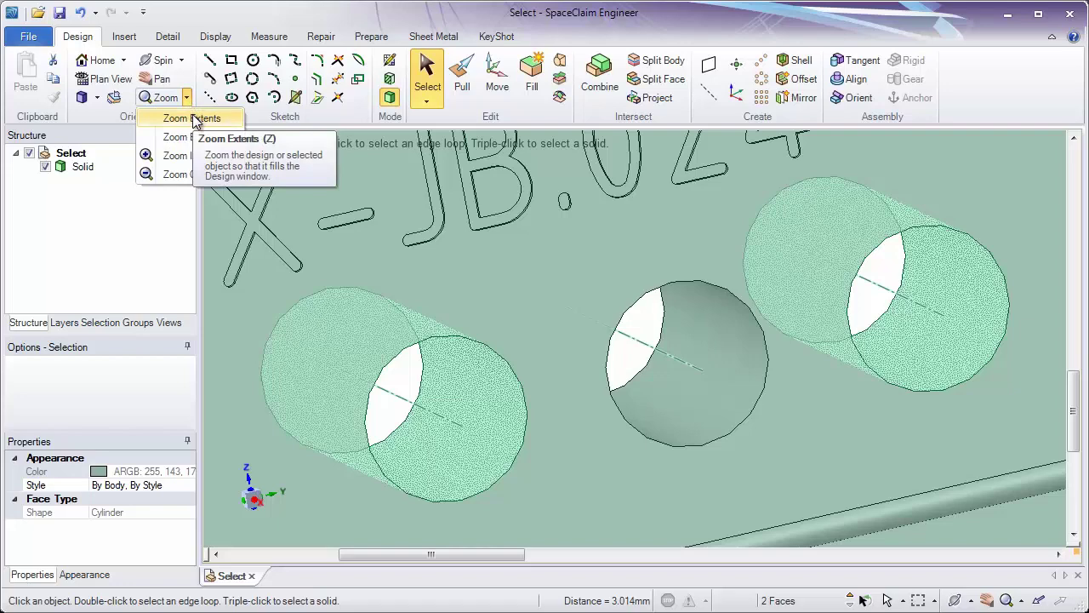
Clear the hole selection and zoom back out to the whole part with nothing selected
click(647, 332)
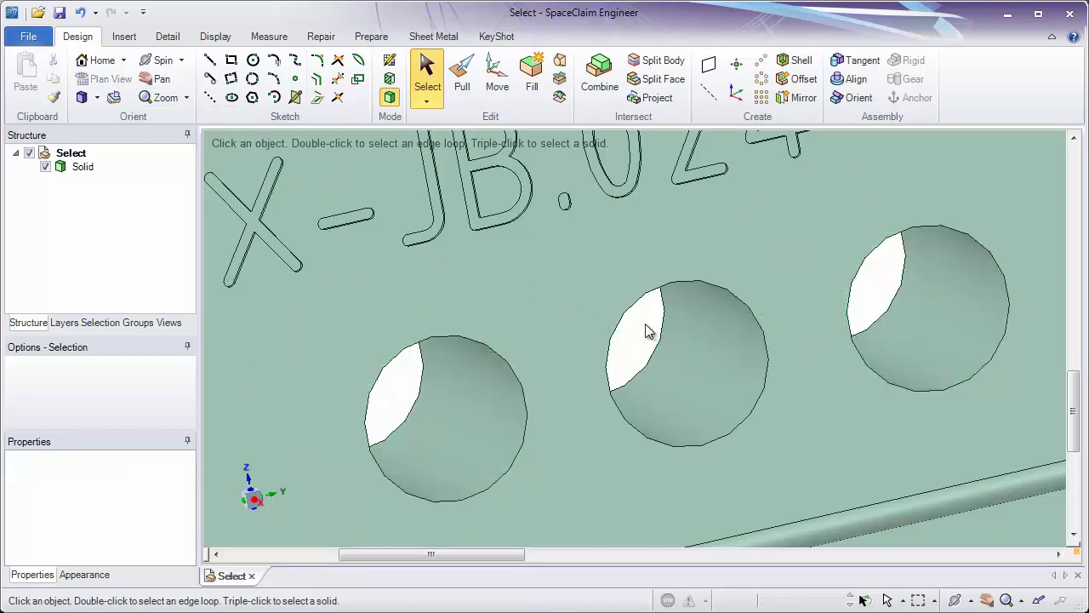
scroll(647, 332, down, 10)
click(645, 332)
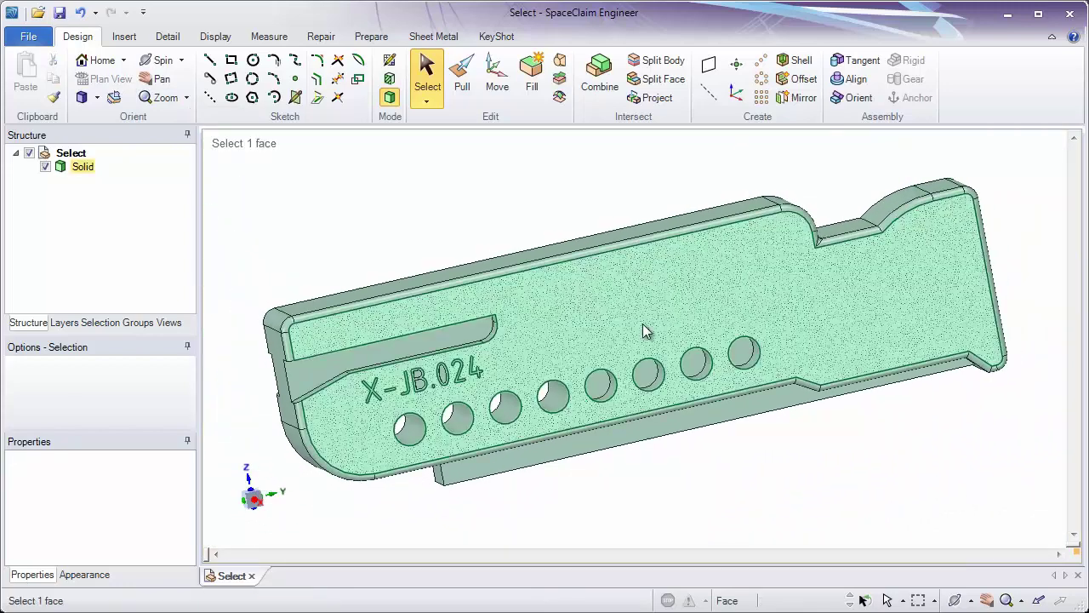
click(457, 229)
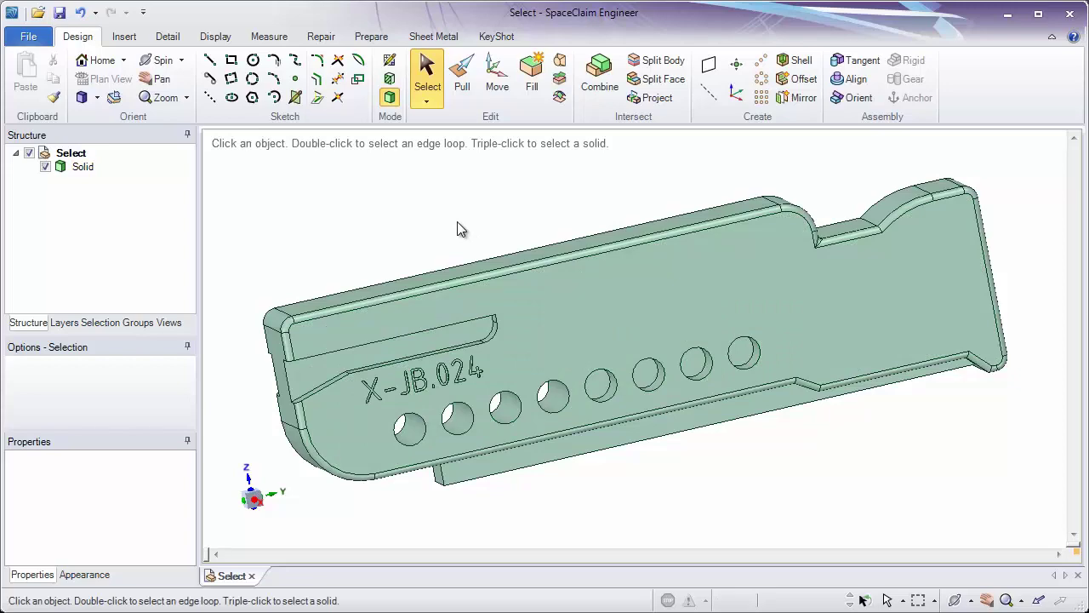
Rotate to a frontal view and zoom in on the slot above the engraving
mouse_move(458, 225)
middle_down()
mouse_move(549, 232)
mouse_move(532, 233)
middle_up()
click(533, 233)
click(415, 249)
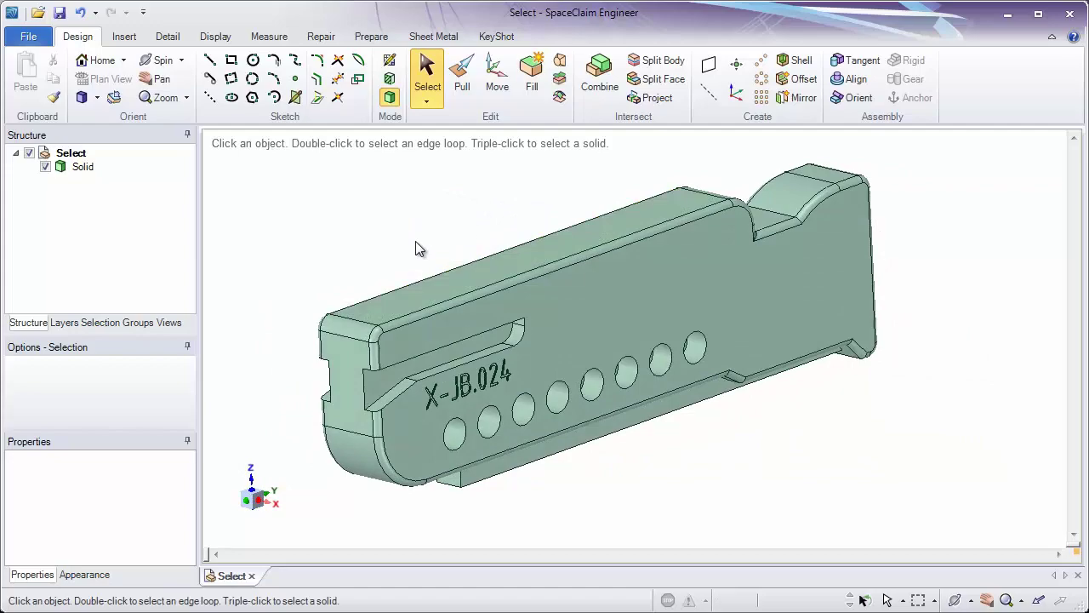
ctrl+middle_drag(447, 257, 474, 312)
ctrl+click(444, 323)
Pick the slot's narrow strip face and double-click to extend it to its two tangent faces
click(473, 387)
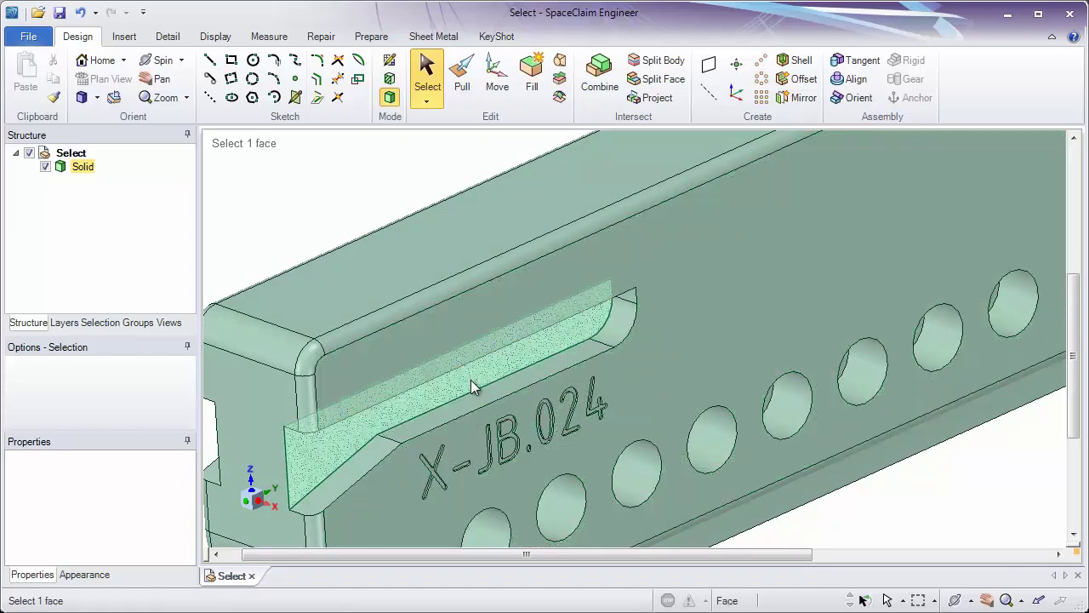
click(478, 390)
click(481, 398)
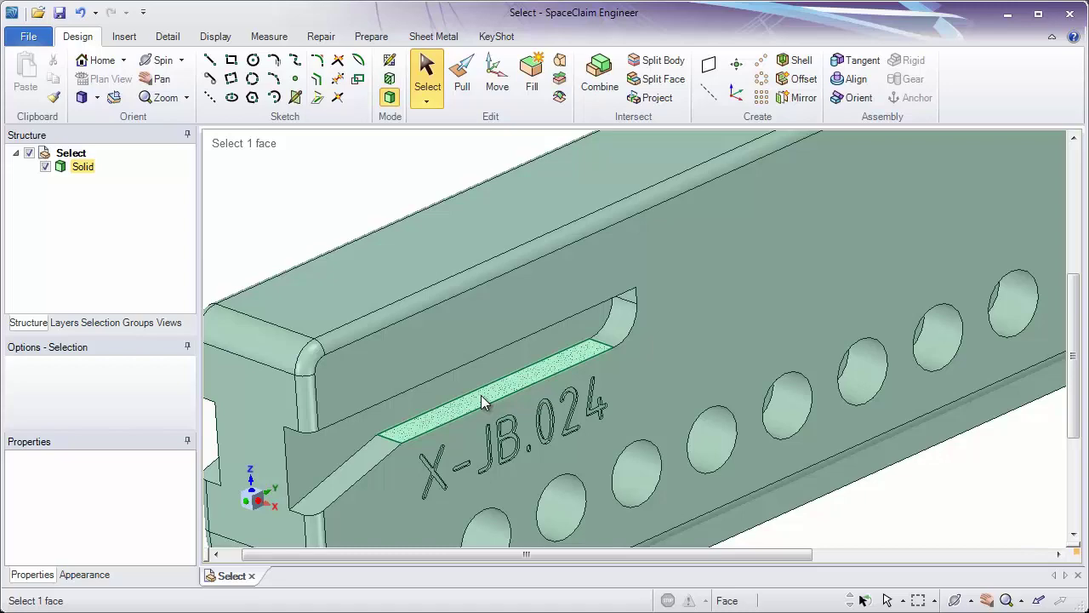
double_click(481, 400)
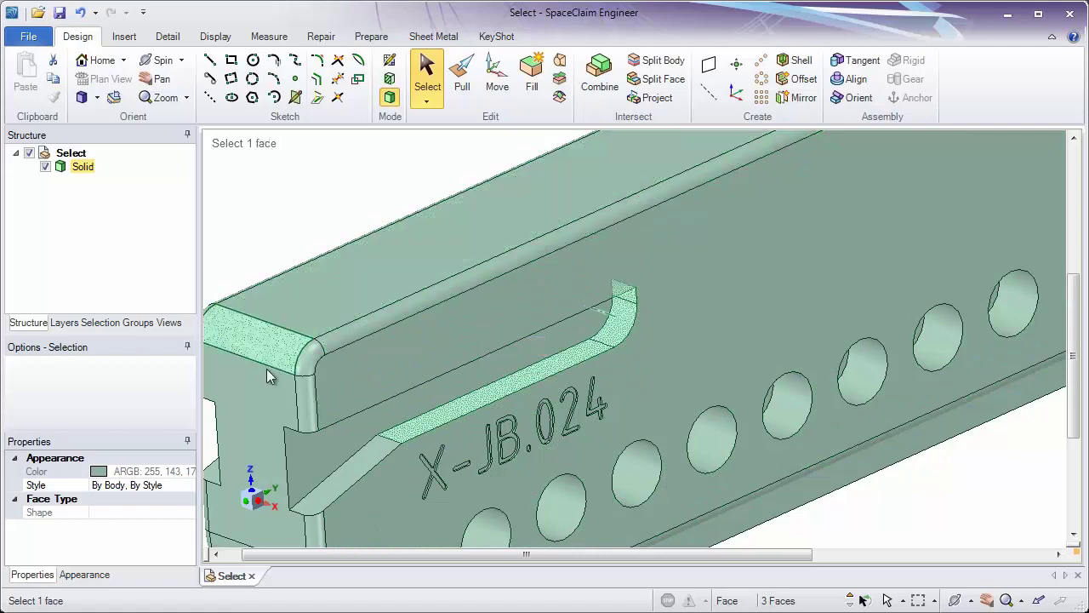
Extend to the rounded top faces, select the whole solid, then pick the slot-floor edge loop
double_click(400, 312)
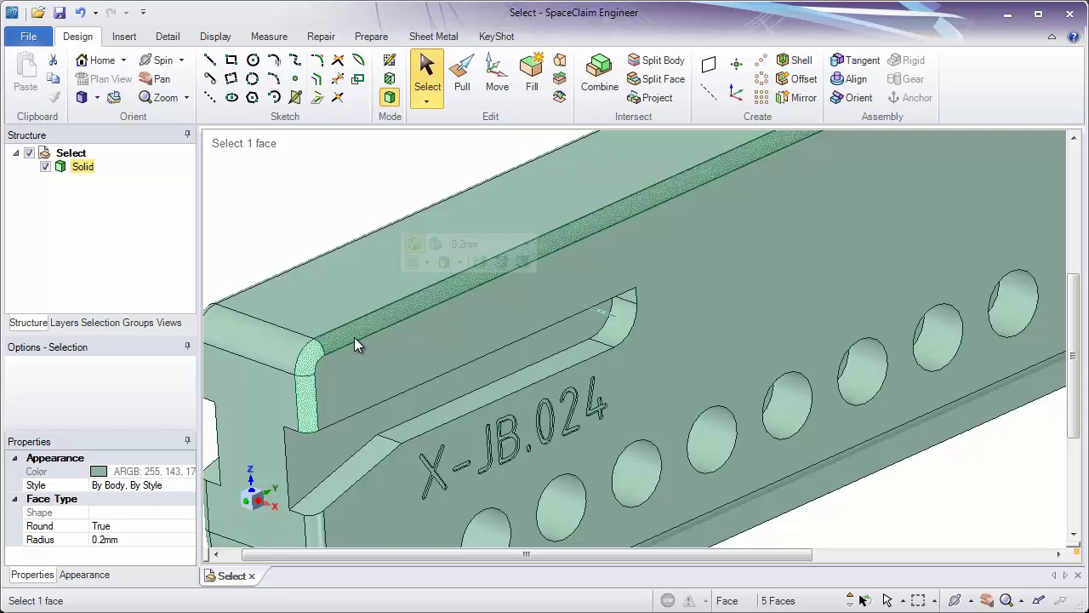
key(ctrl+a)
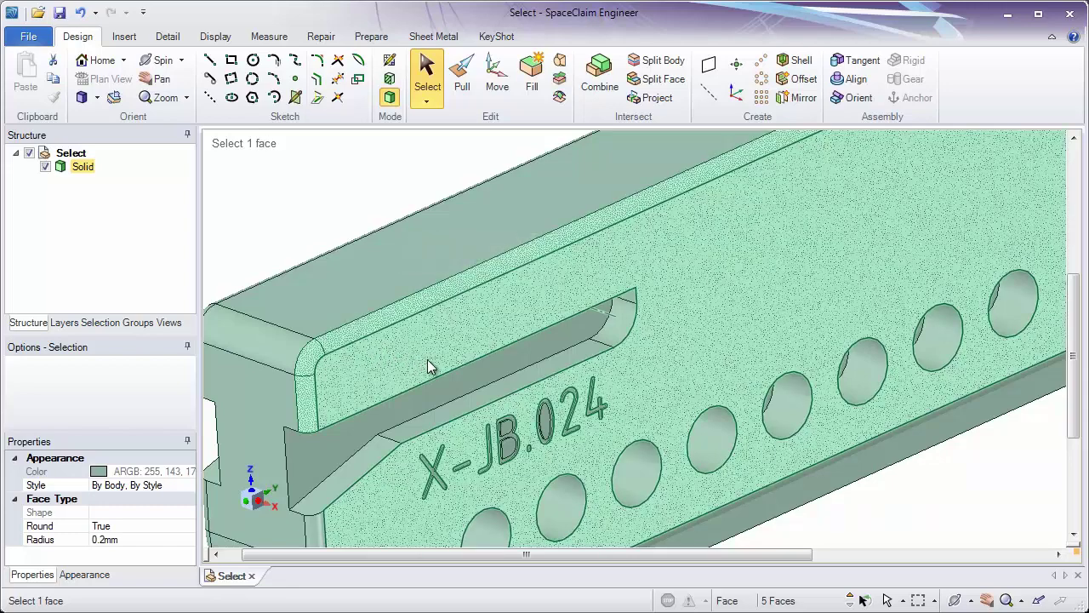
click(473, 391)
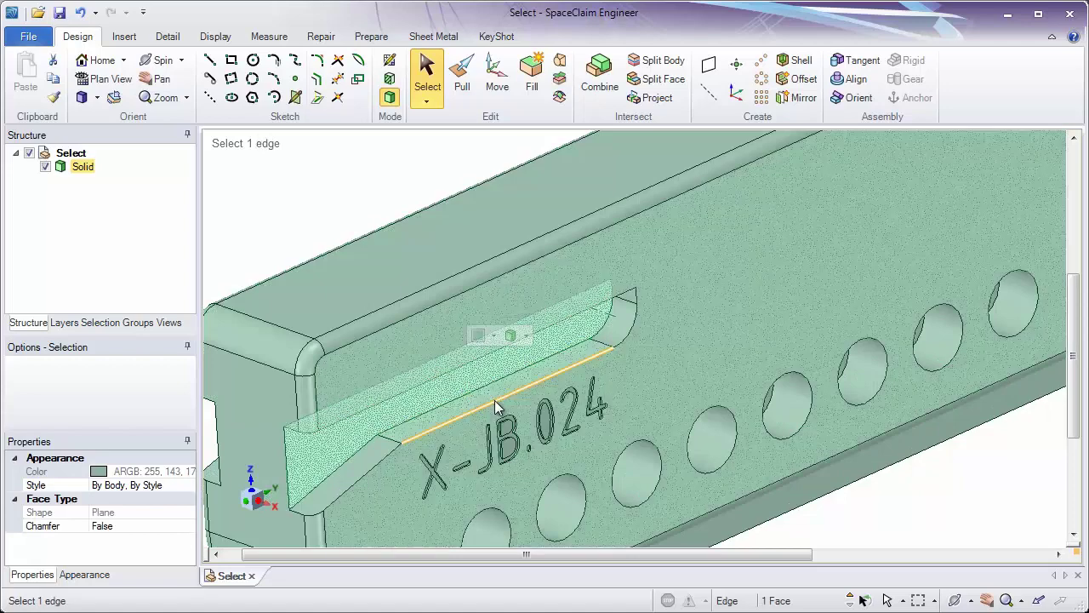
double_click(495, 400)
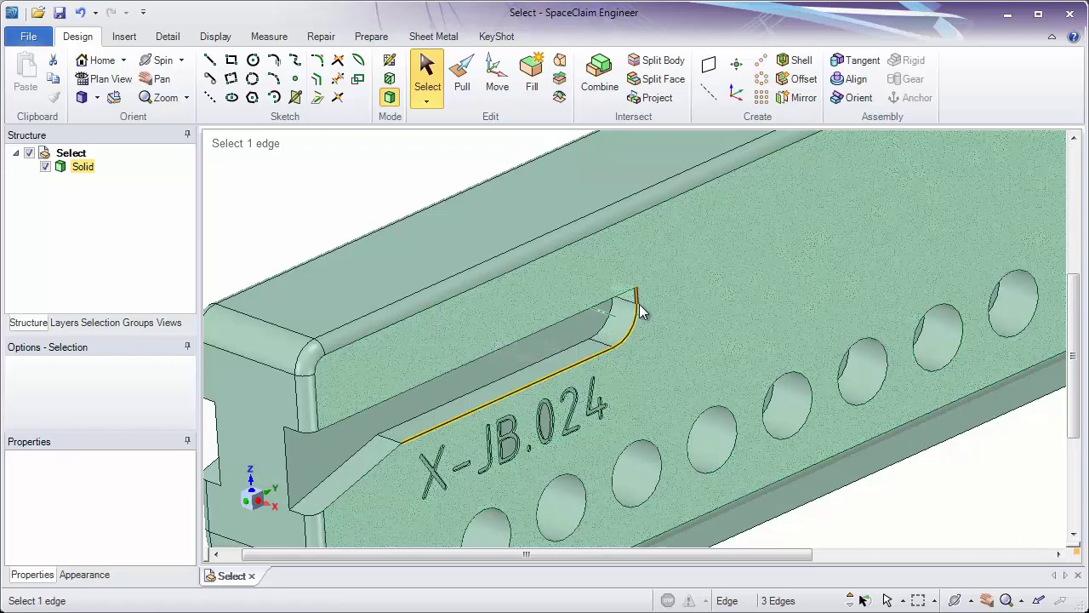
mouse_move(557, 370)
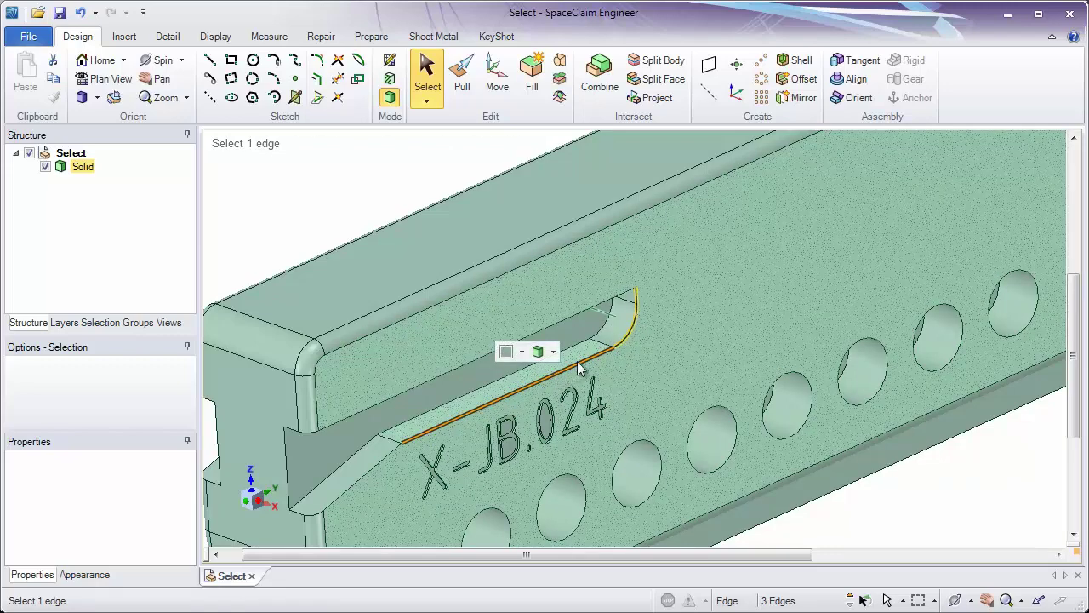
double_click(509, 404)
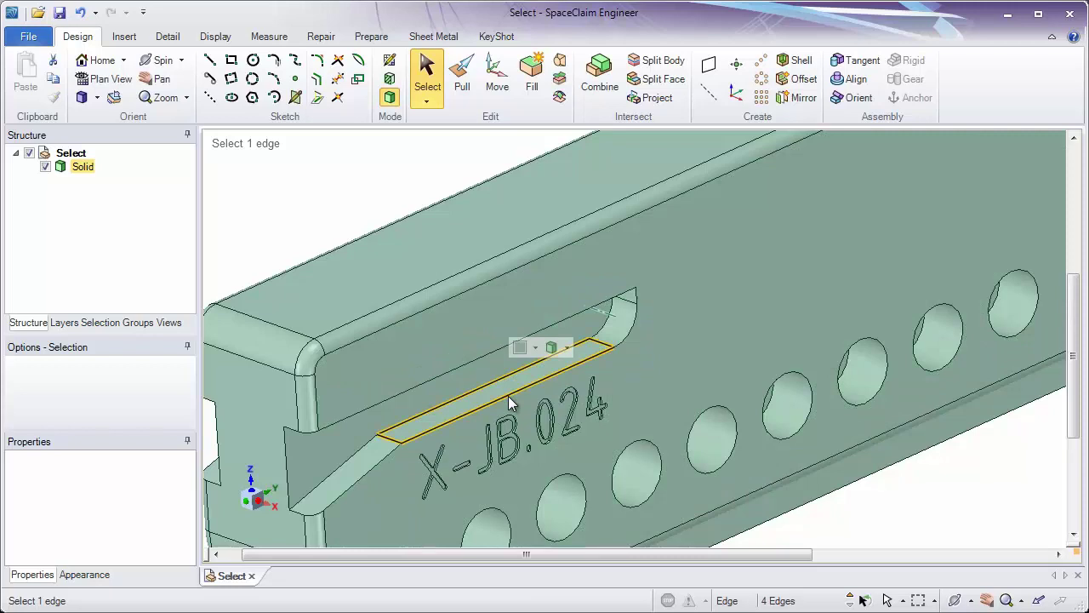
Cycle a single slot edge through the 23-edge plate loop, three-edge chain and four-edge loop
click(508, 397)
double_click(508, 398)
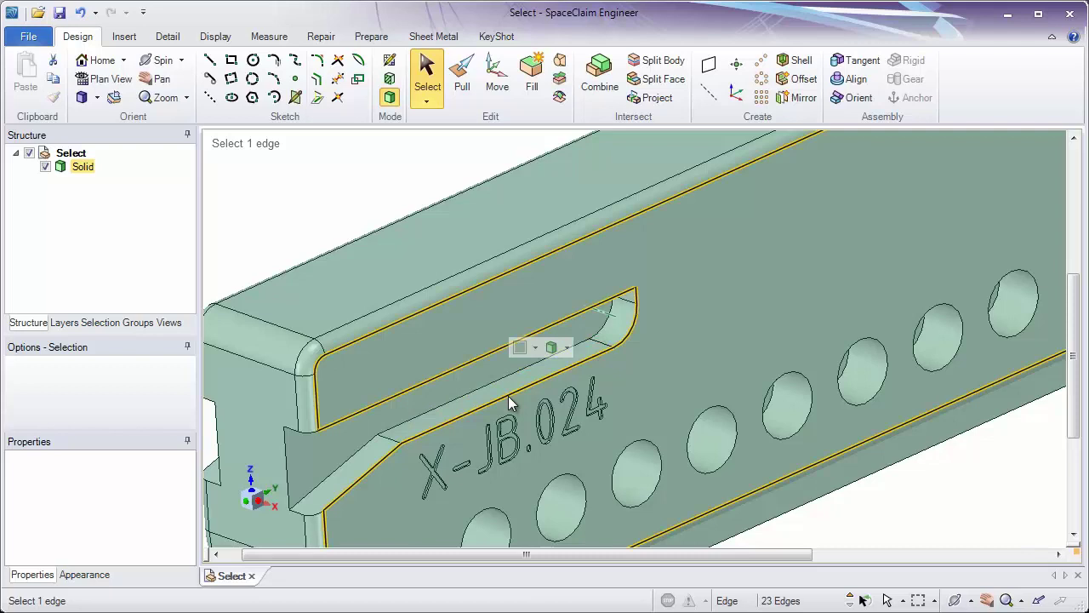
double_click(508, 397)
double_click(508, 396)
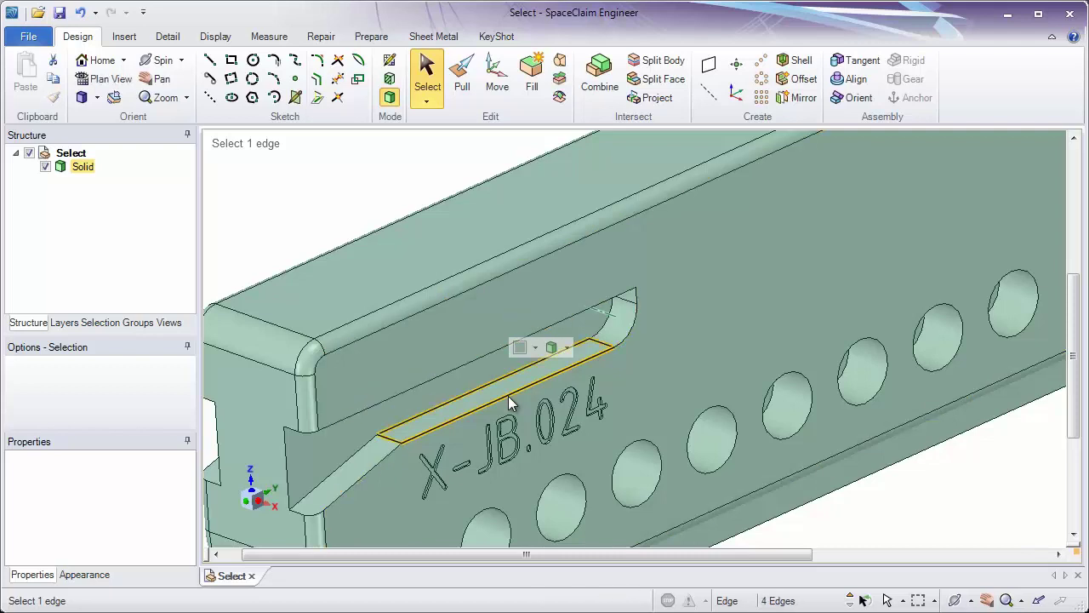
double_click(508, 397)
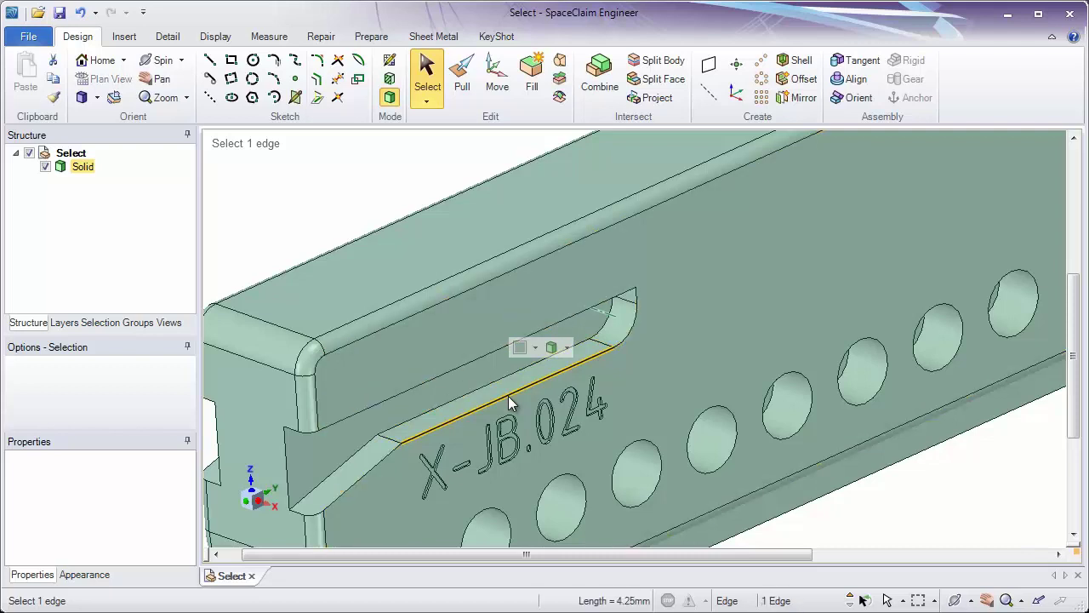
double_click(508, 396)
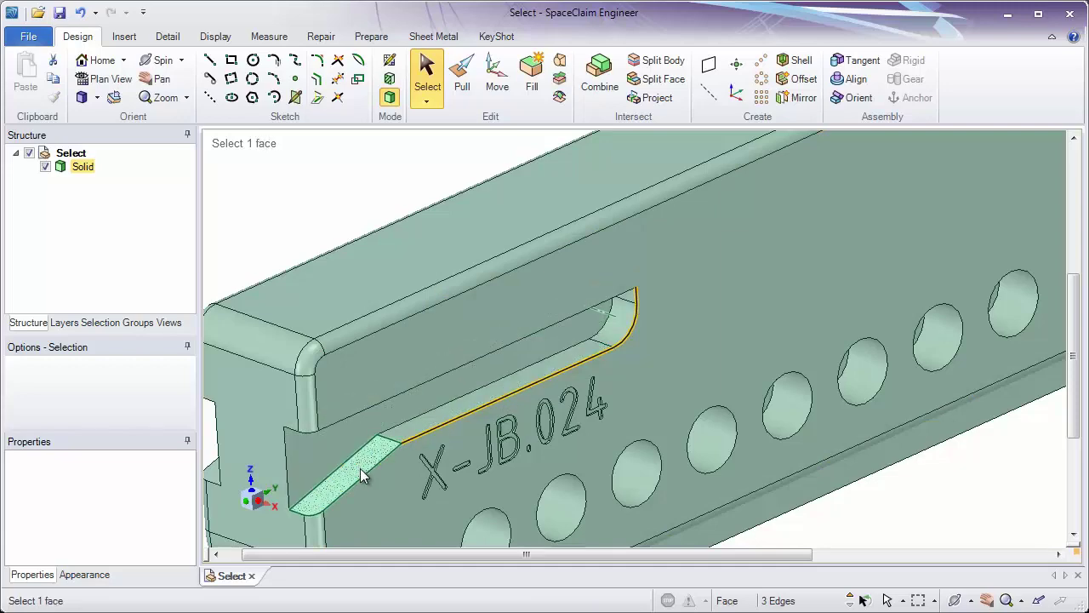
Toggle between the four-edge slot-floor loop and five-edge chamfer loop, ending on the five-edge loop
double_click(390, 435)
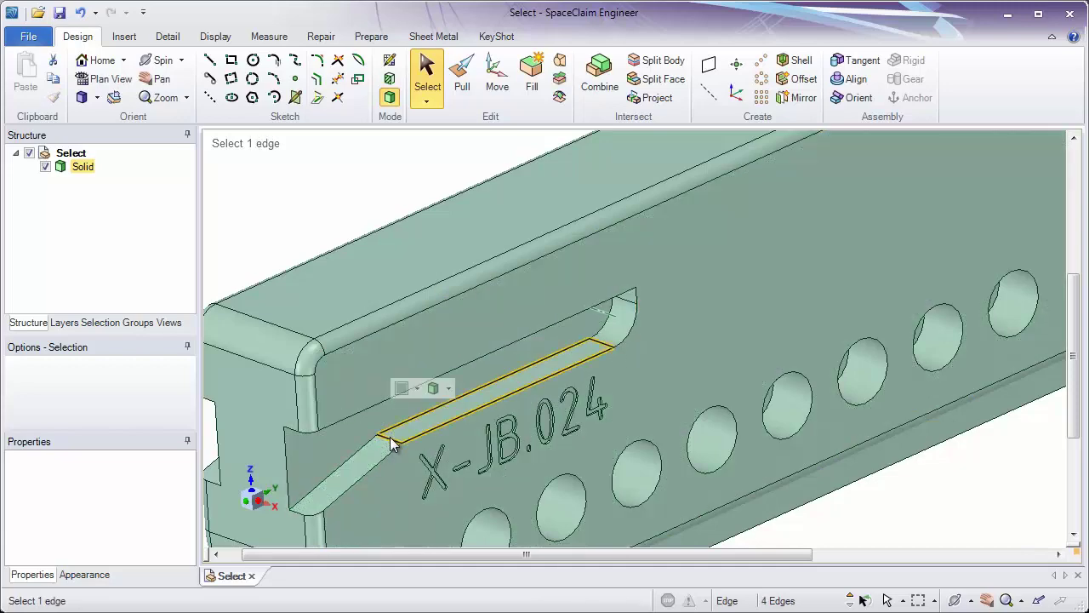
double_click(390, 436)
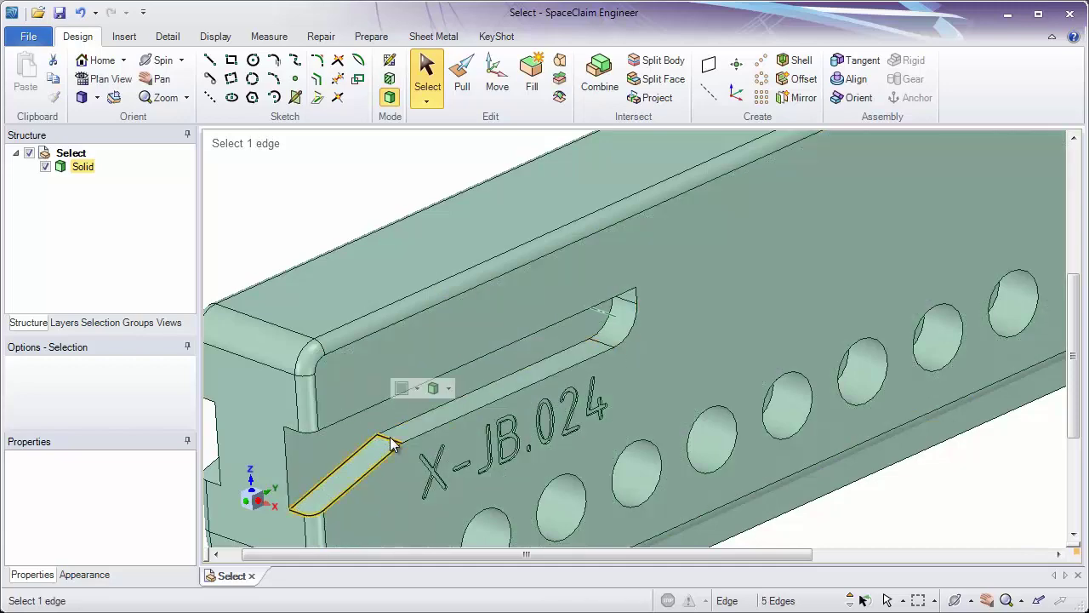
double_click(390, 437)
double_click(390, 437)
Select the chamfer face, then the long slot face, then the large front face in turn
shift+middle_drag(364, 476, 404, 401)
click(405, 407)
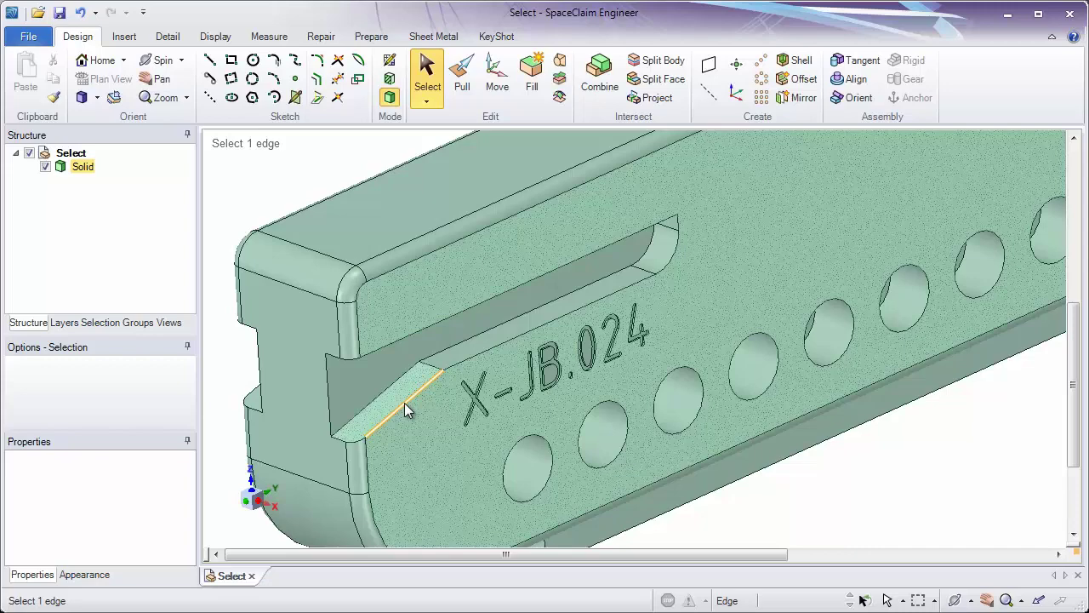
click(414, 388)
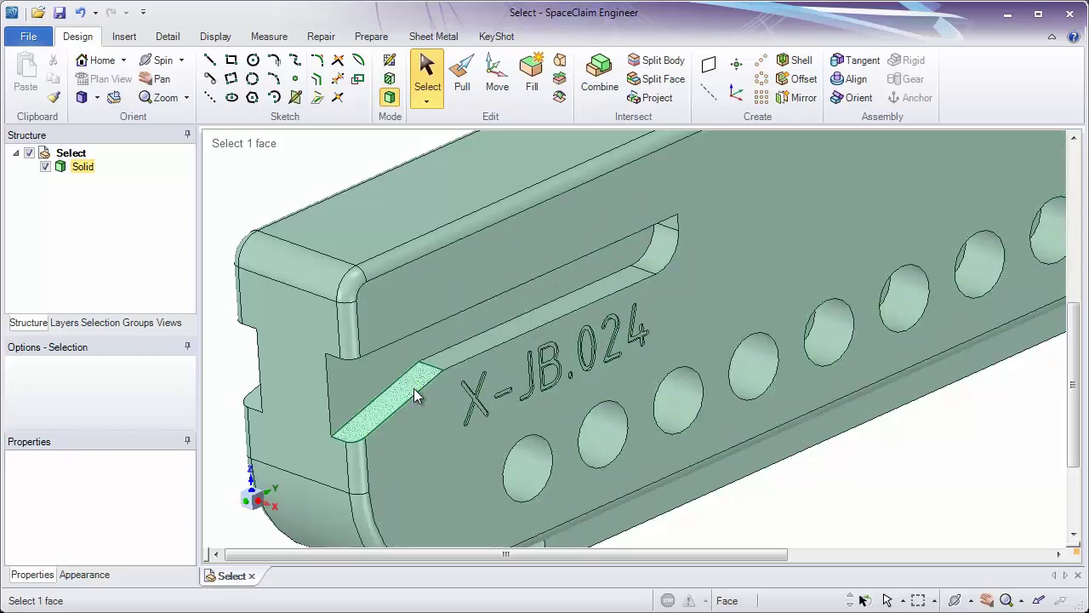
click(428, 339)
click(434, 308)
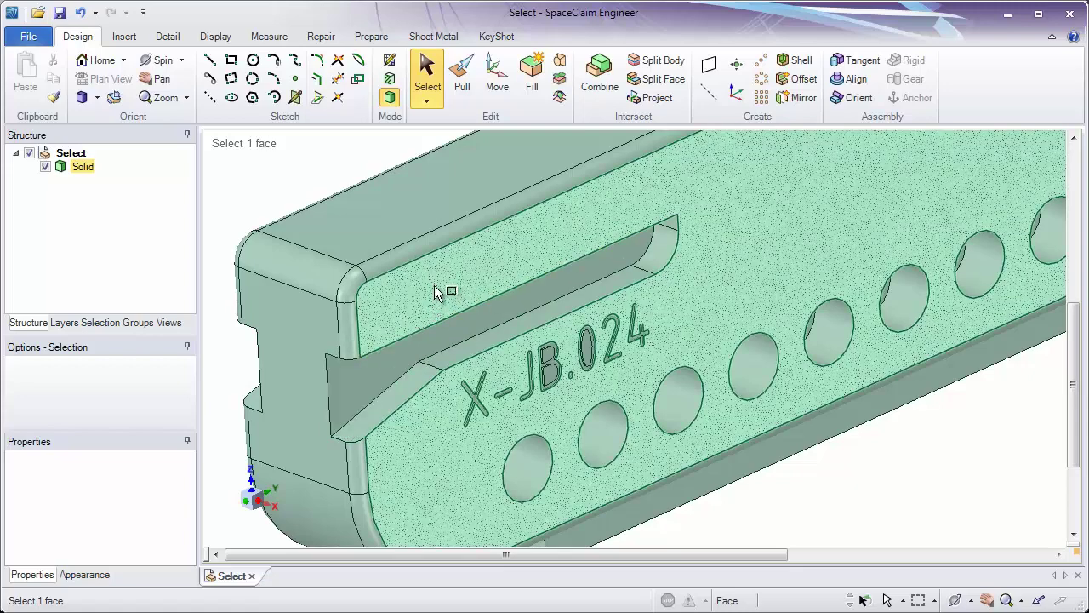
Drag a selection box over the engraved lettering and the holes to select them together
drag(466, 314, 871, 525)
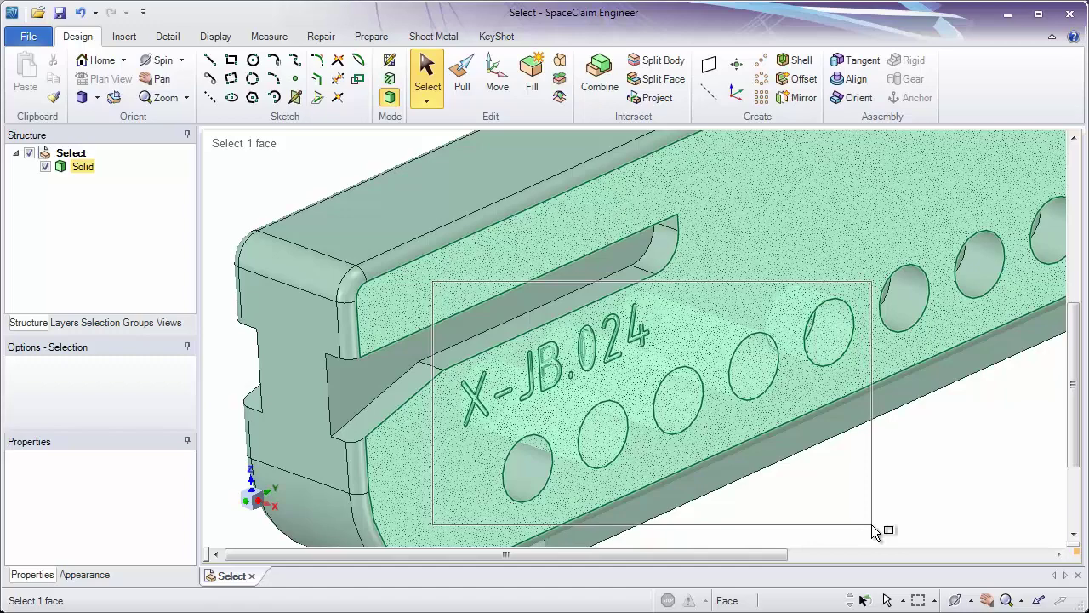
drag(871, 524, 871, 525)
mouse_move(845, 489)
middle_down()
mouse_move(859, 496)
mouse_move(735, 454)
mouse_move(845, 483)
mouse_move(853, 498)
middle_up()
Clear the selection, zoom out with H, and box-select the faces at the part's end
click(853, 498)
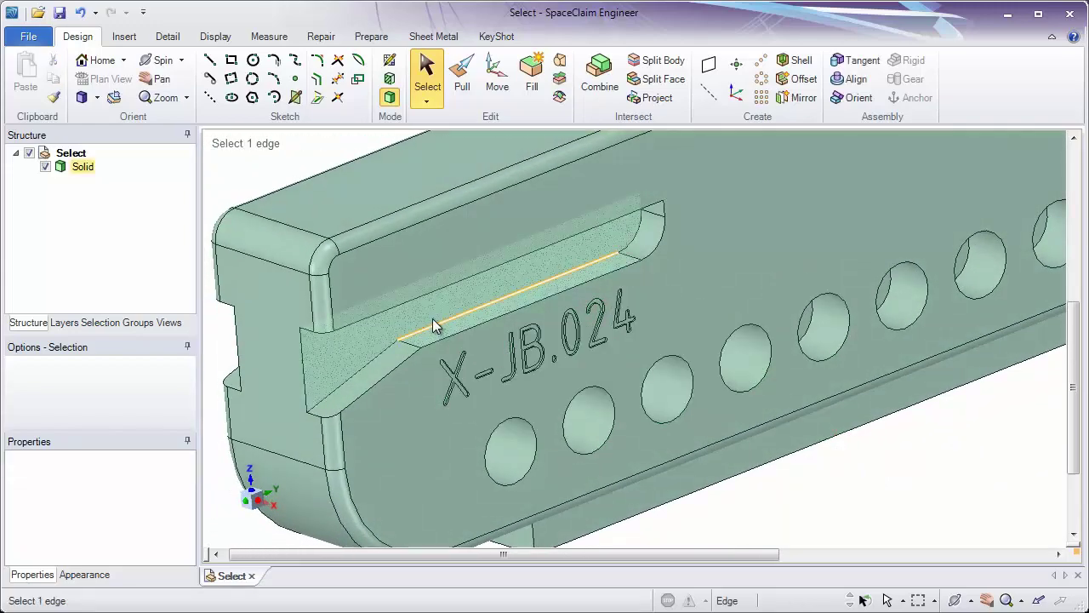
key(h)
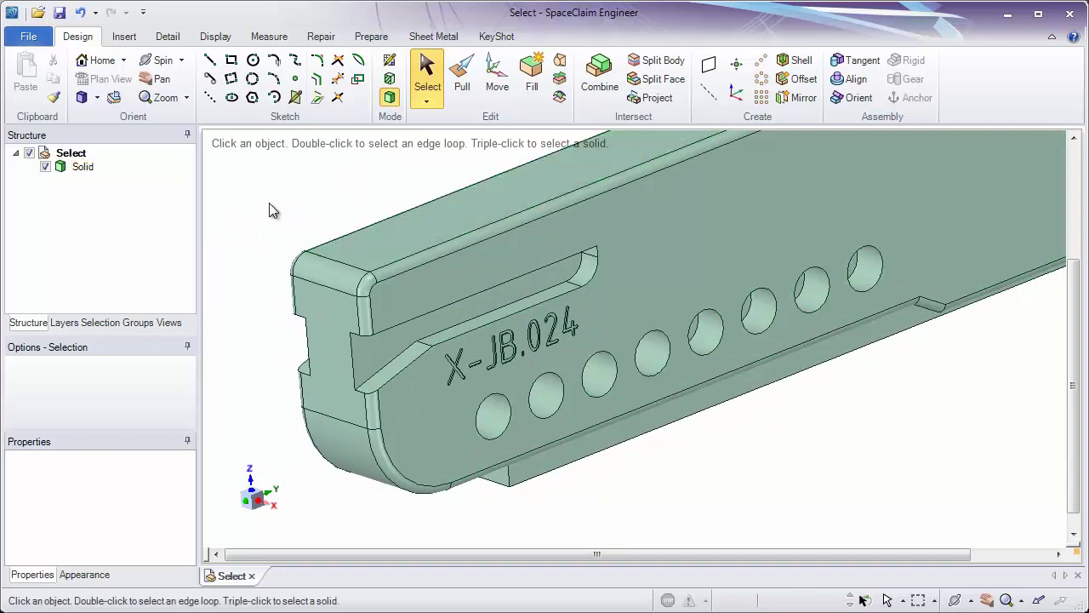
drag(243, 192, 603, 462)
Retry box selections around the part's end, clearing between attempts, ending with the end faces boxed
click(583, 484)
click(387, 389)
click(289, 332)
drag(285, 302, 652, 512)
click(651, 513)
drag(249, 219, 472, 436)
Box-select right-to-left across the whole part, then clear the selection
click(658, 490)
mouse_move(693, 494)
mouse_down()
mouse_move(558, 444)
mouse_move(497, 474)
mouse_move(411, 464)
mouse_move(369, 397)
mouse_move(392, 317)
mouse_up()
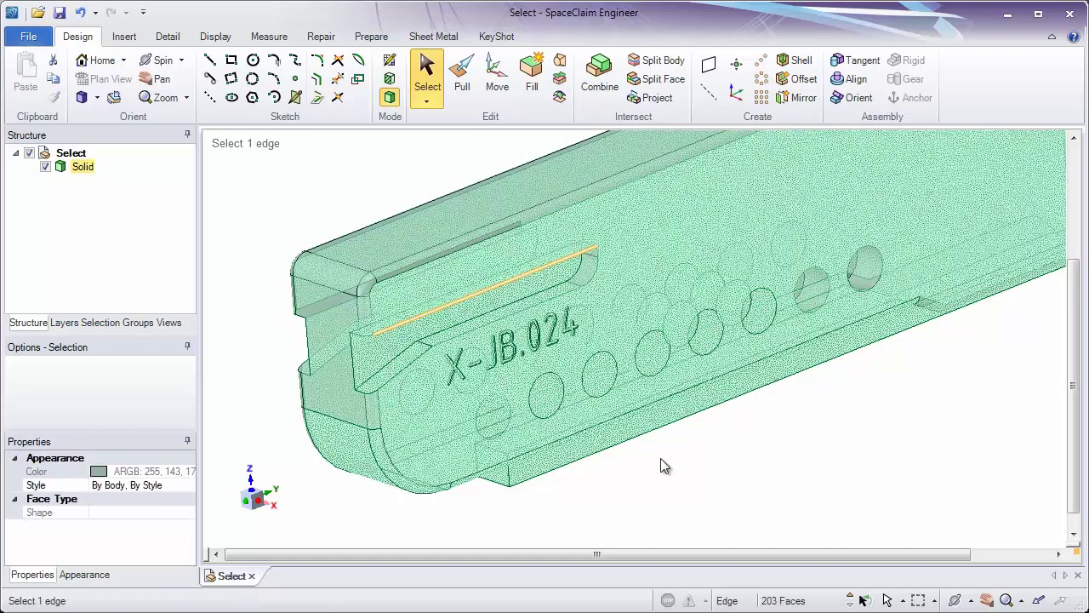
click(709, 480)
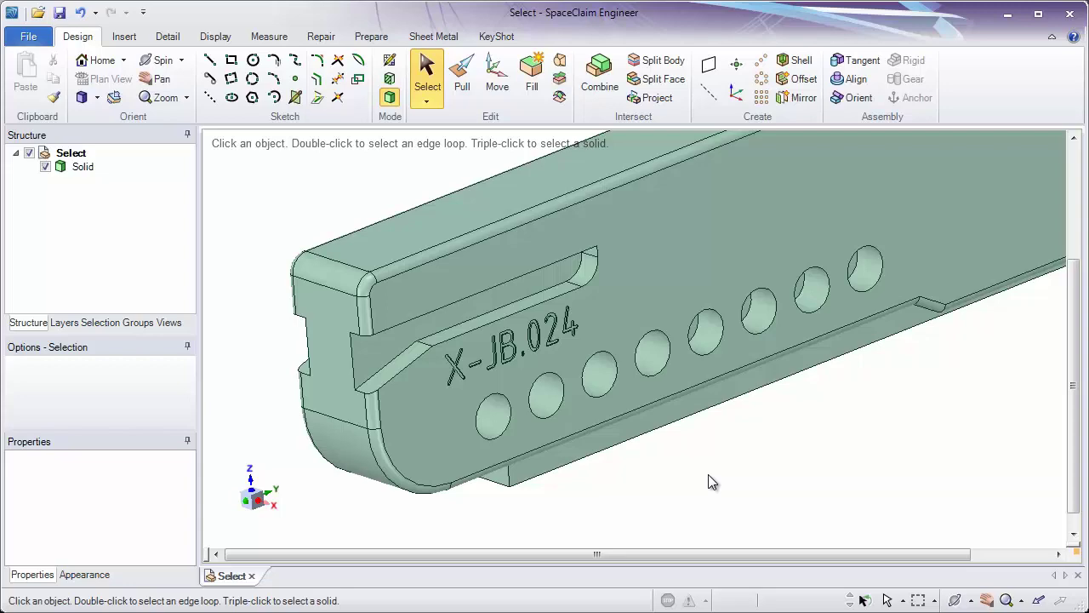
Pick the bottom edge, side and top faces, then box-select left-to-right over the slot and clear it
click(608, 455)
click(516, 382)
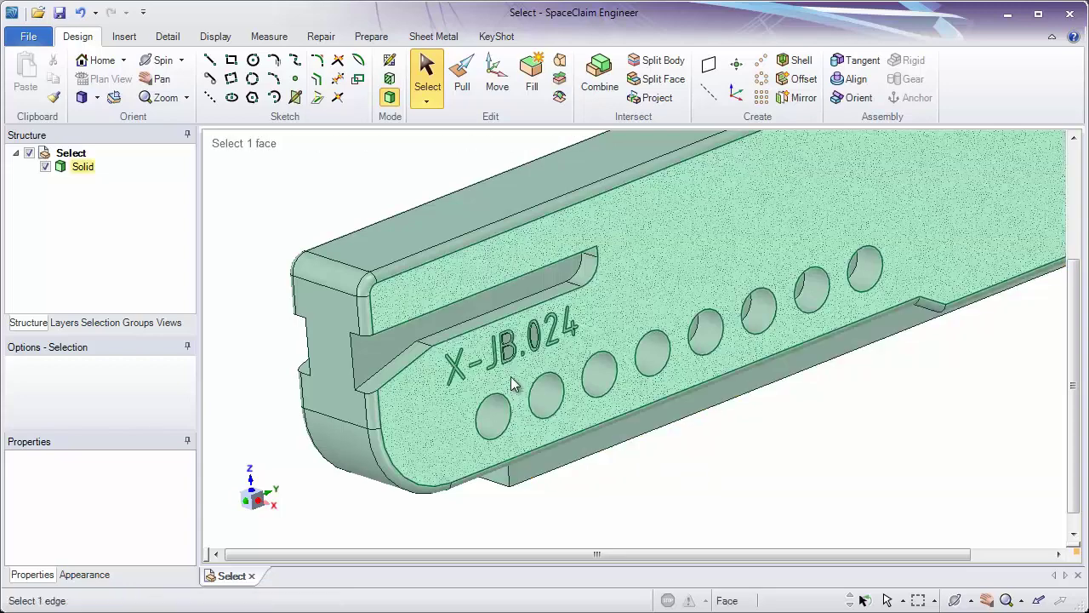
click(408, 247)
click(372, 211)
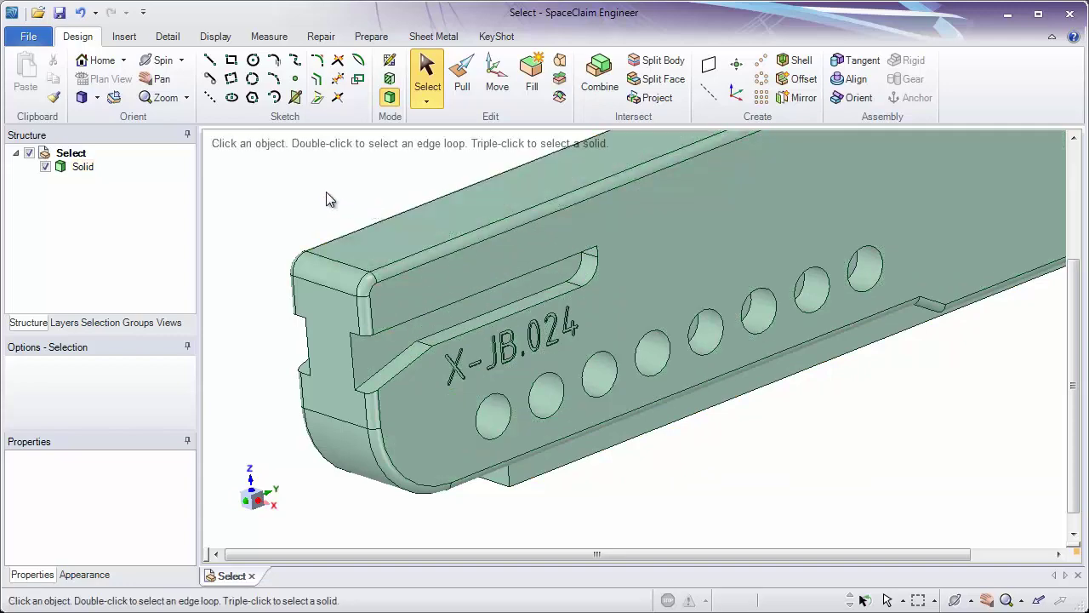
drag(326, 192, 615, 405)
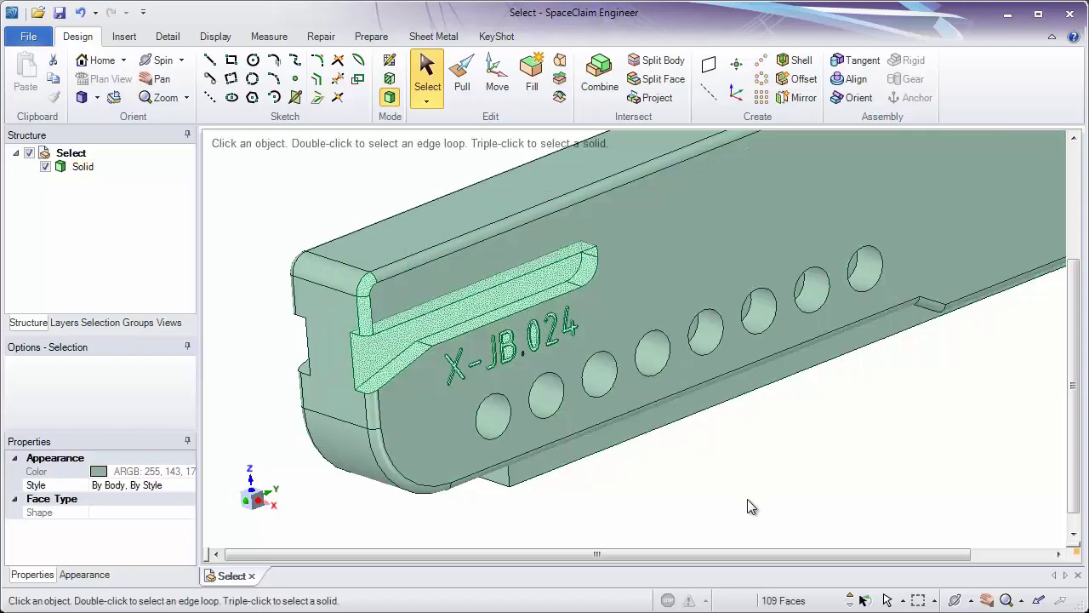
click(750, 506)
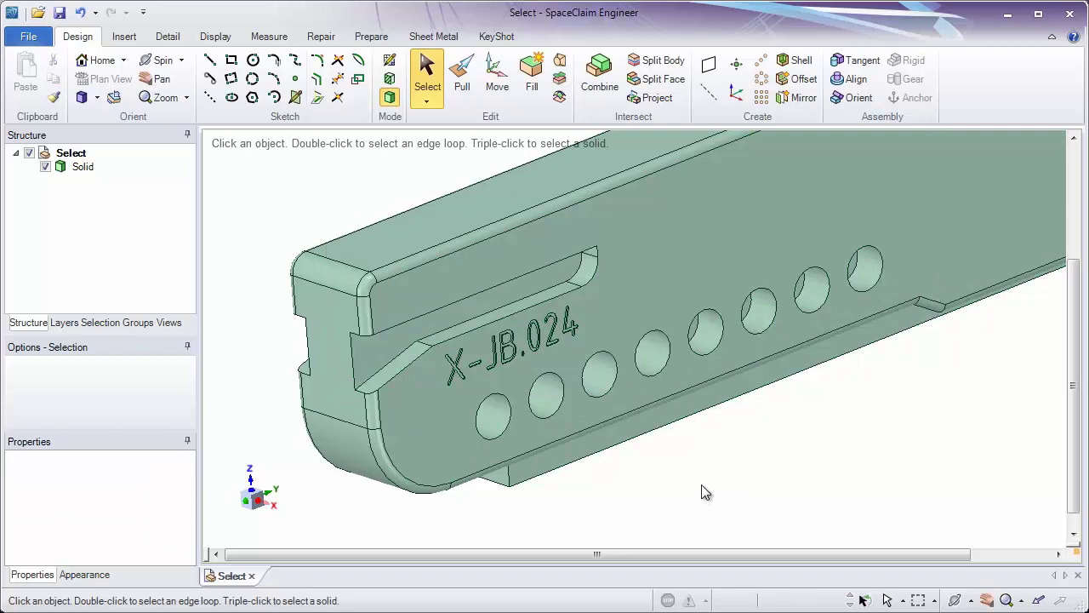
Zoom to extents with Z so the entire X-JB.024 part fills the window
key(z)
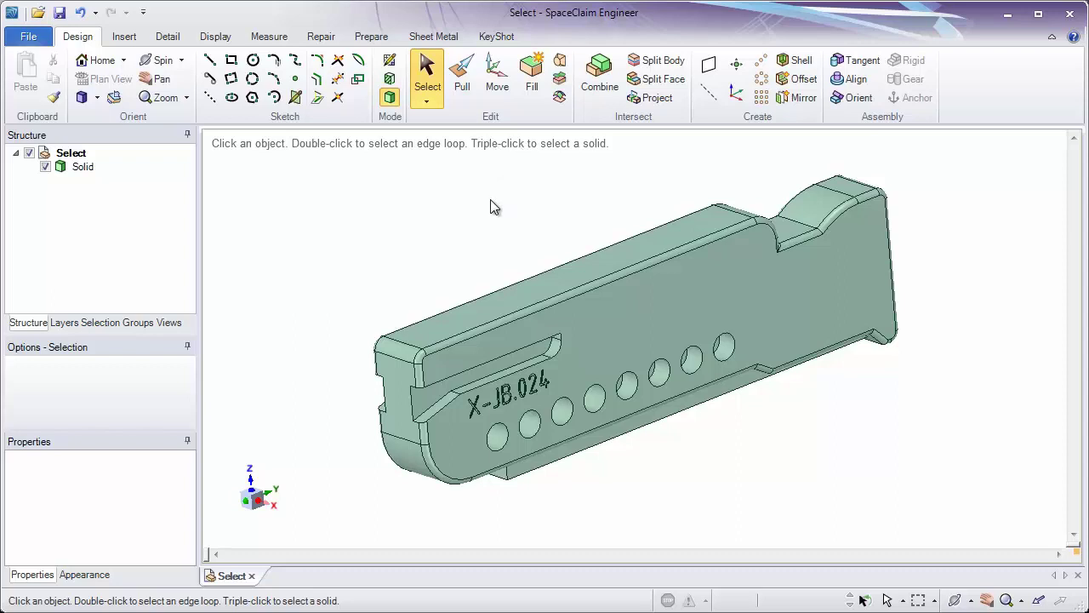
Triple-click the long top face to select the whole solid, clearing it twice
click(521, 299)
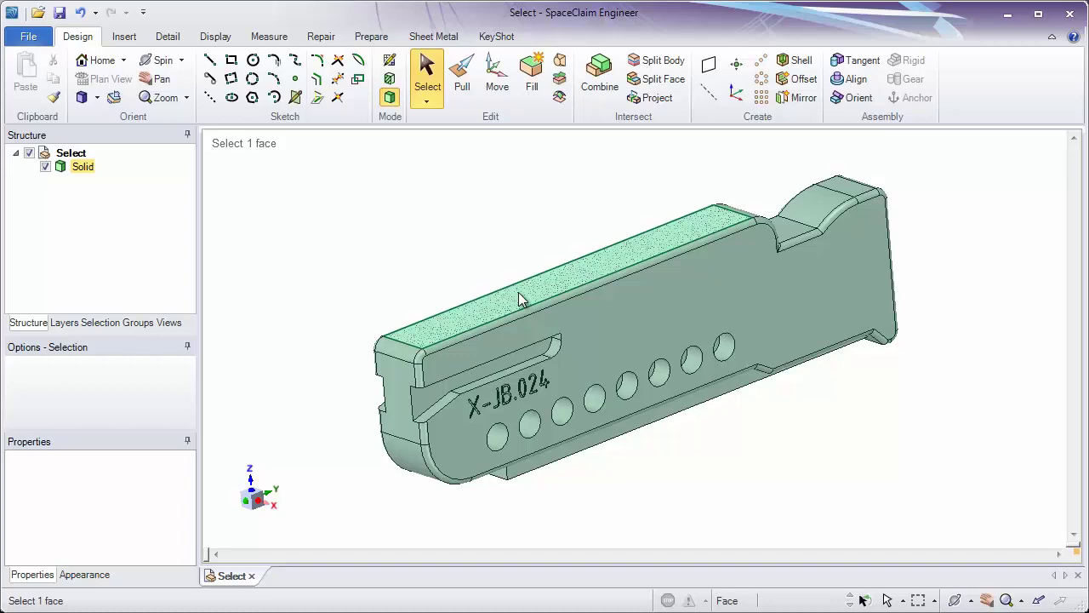
triple_click(521, 299)
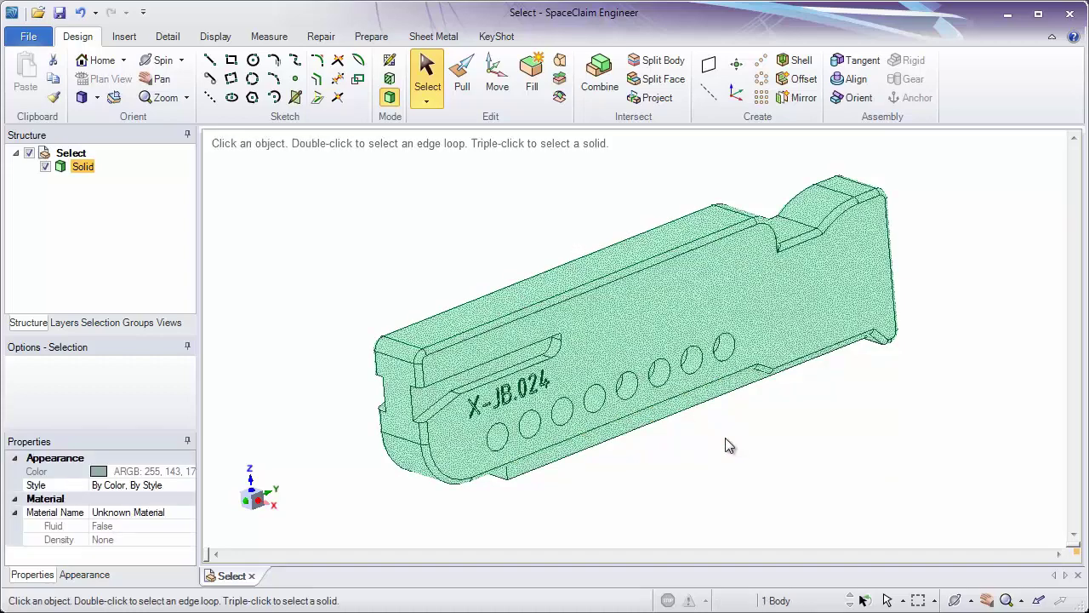
click(667, 494)
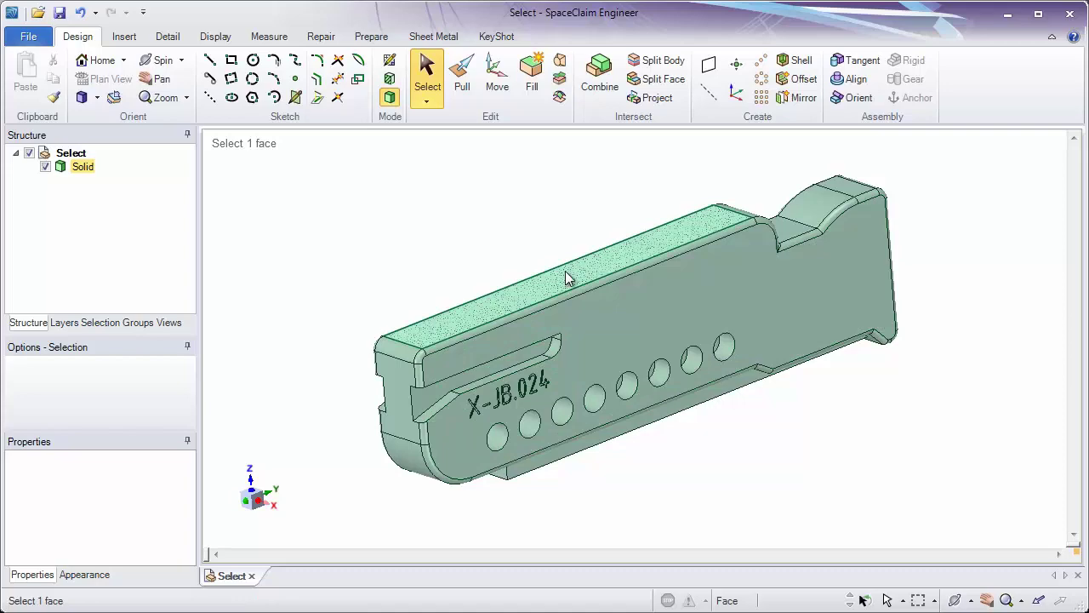
triple_click(568, 278)
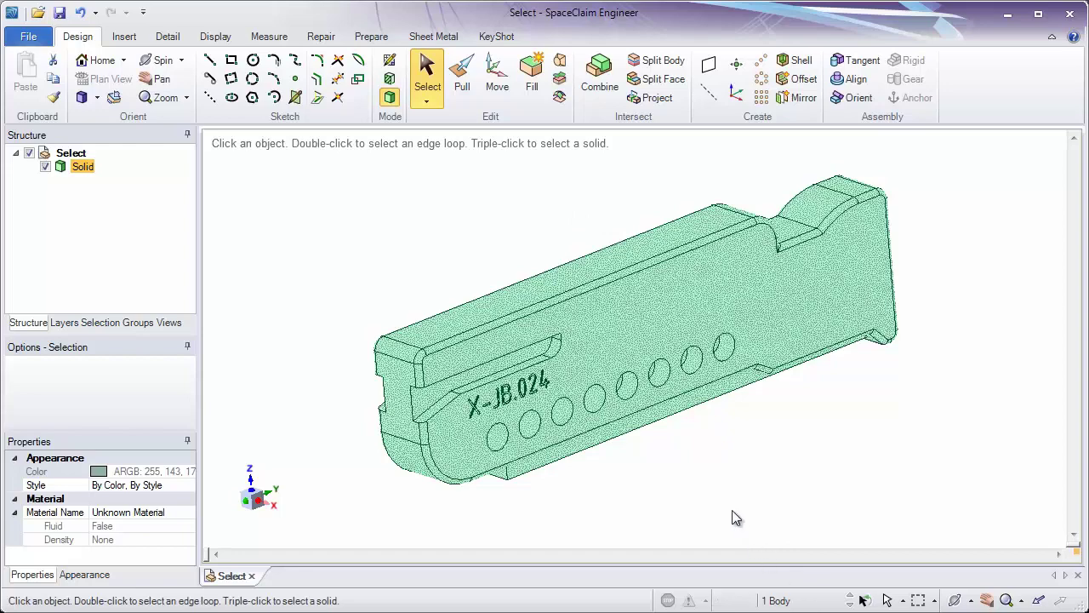
click(728, 511)
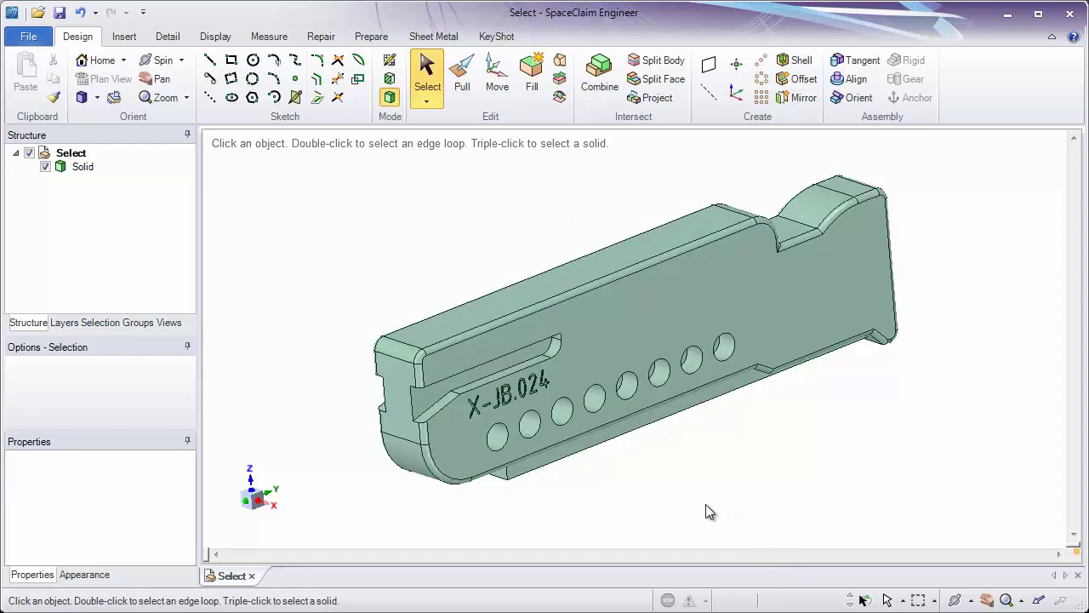
Select and clear a top-face edge, then box-select the entire part
click(535, 313)
click(473, 237)
drag(375, 176, 936, 508)
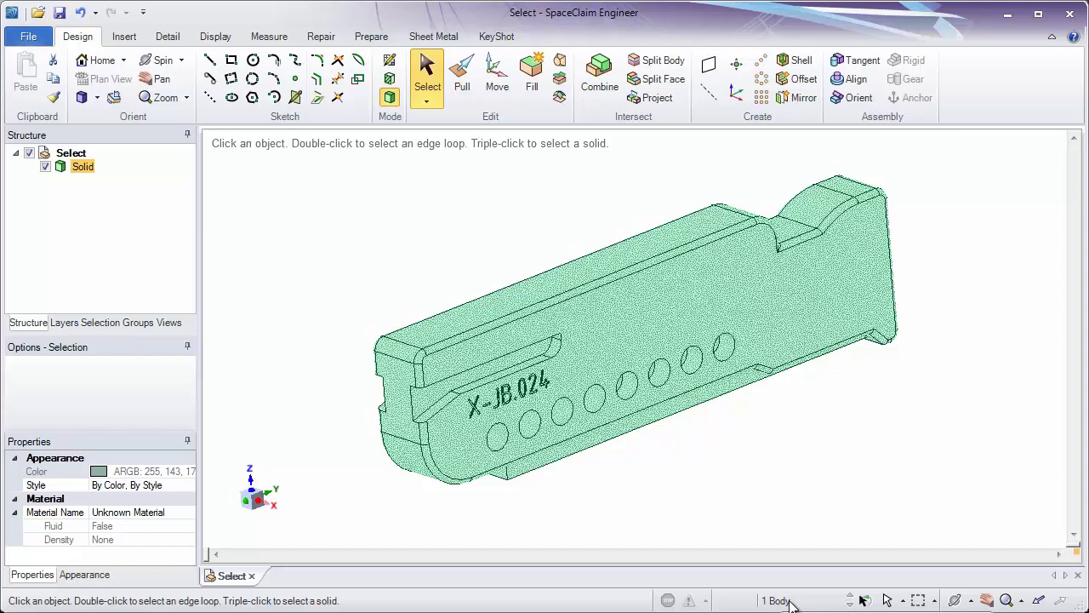
Clear the current selection and pick Solid in the Structure tree to select the body
click(335, 266)
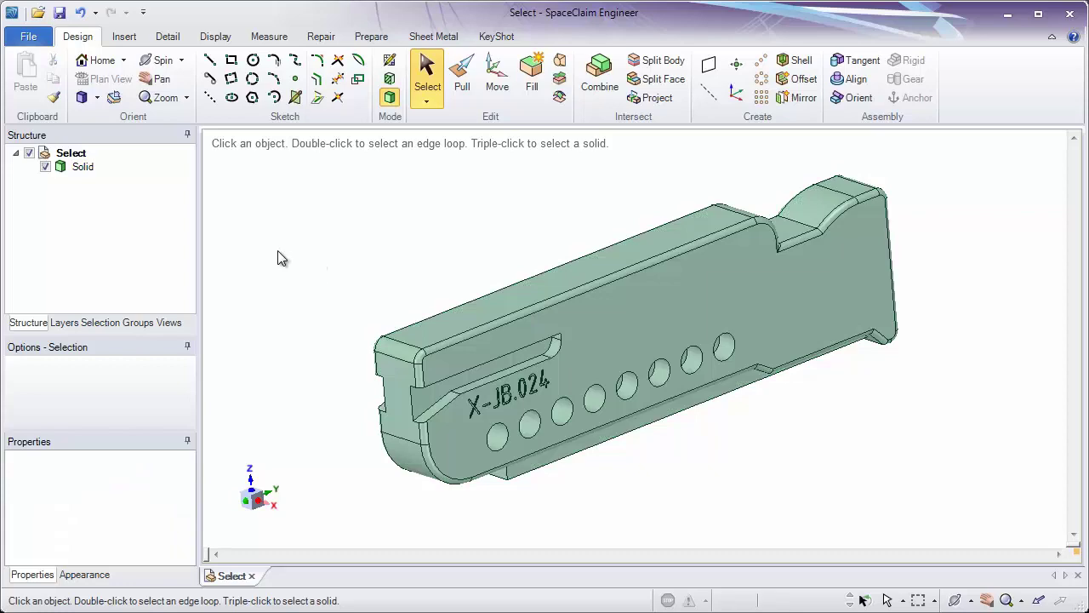
click(89, 174)
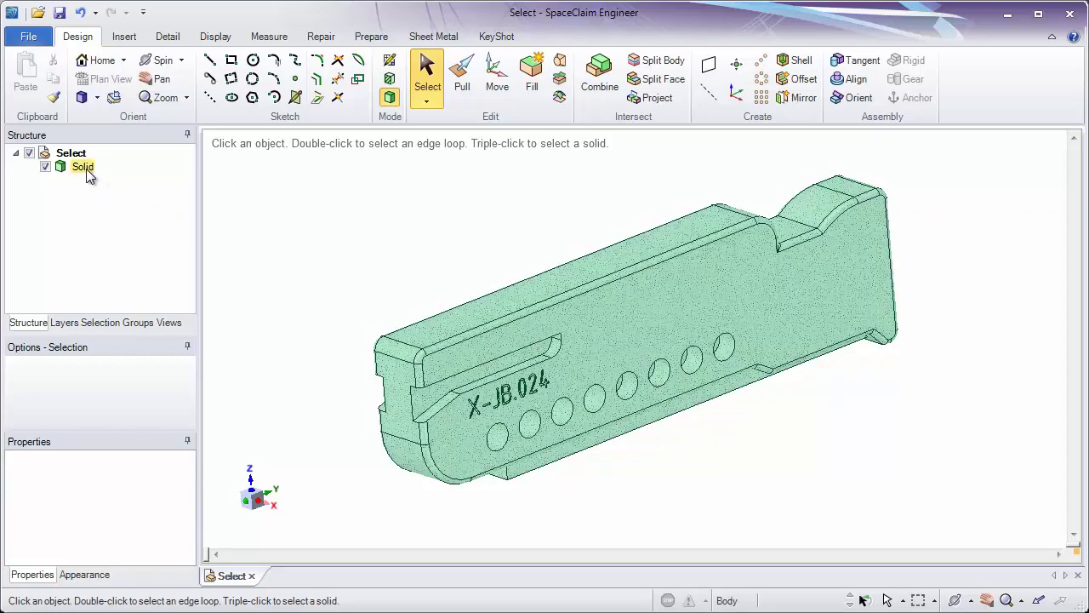
click(89, 174)
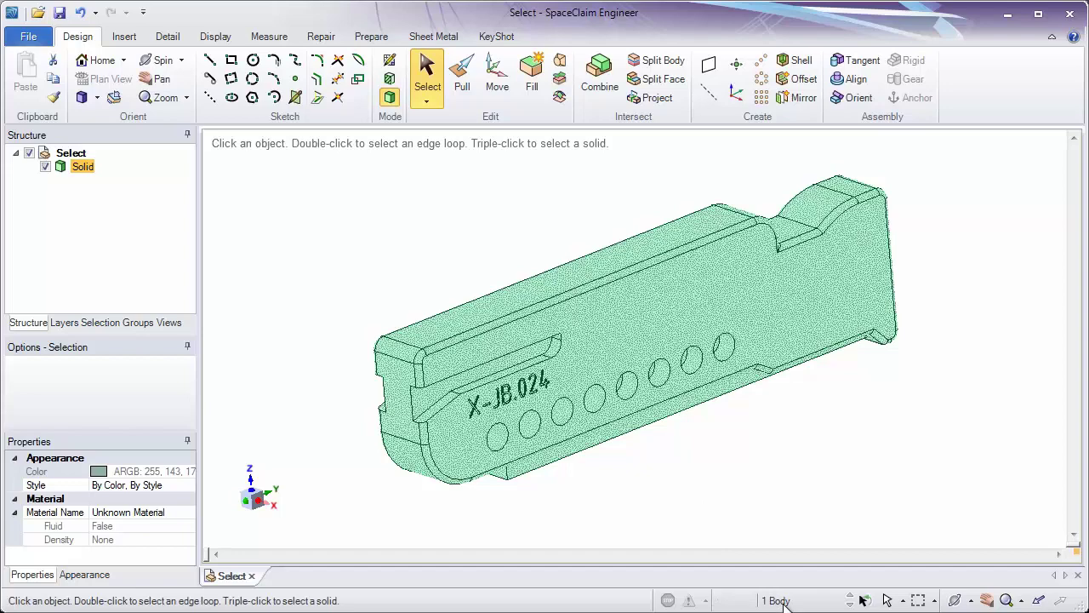
Select the top edge, Ctrl-add the top face, front side face and slot-side edge, then deselect all
click(475, 246)
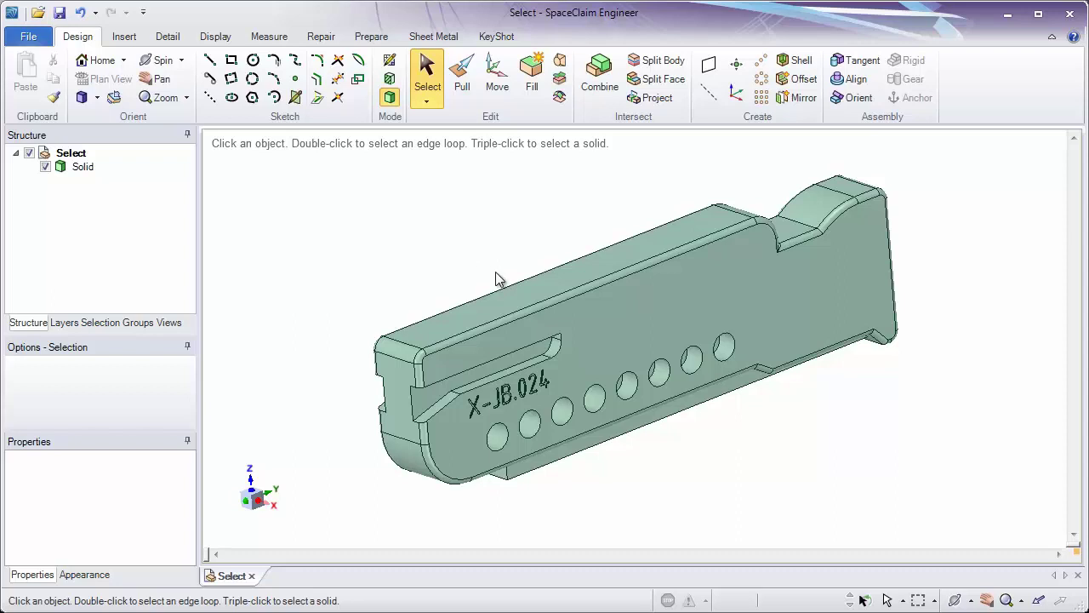
click(508, 308)
click(511, 312)
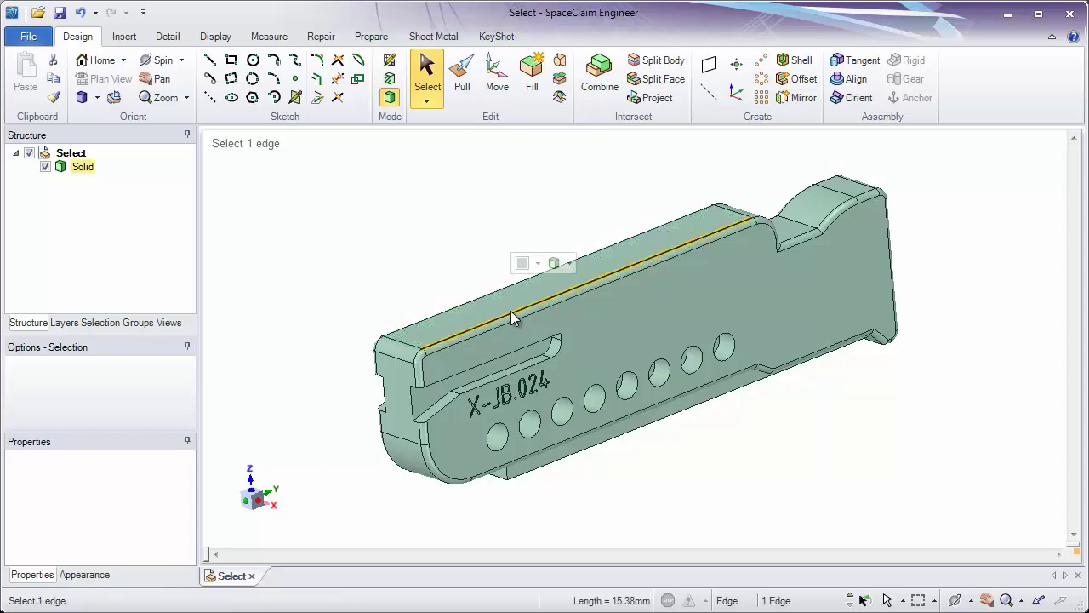
ctrl+click(506, 314)
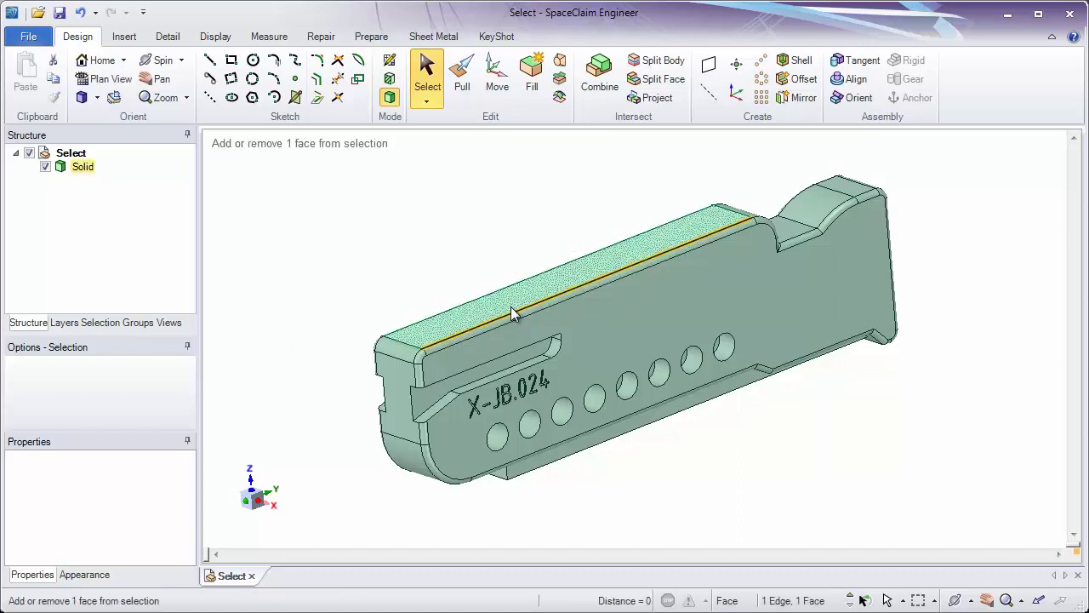
ctrl+click(514, 345)
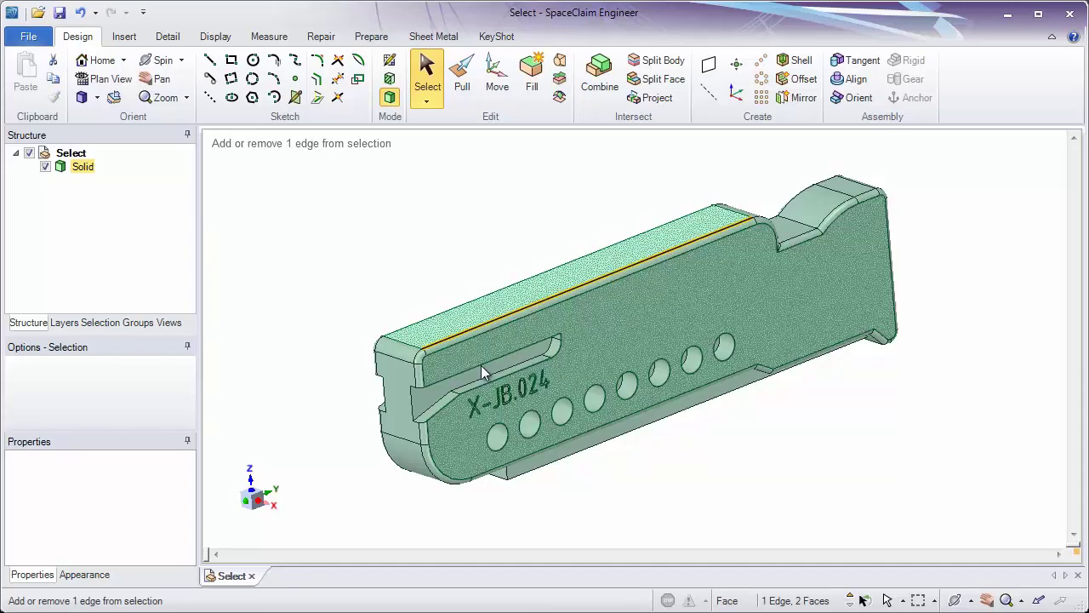
ctrl+click(460, 402)
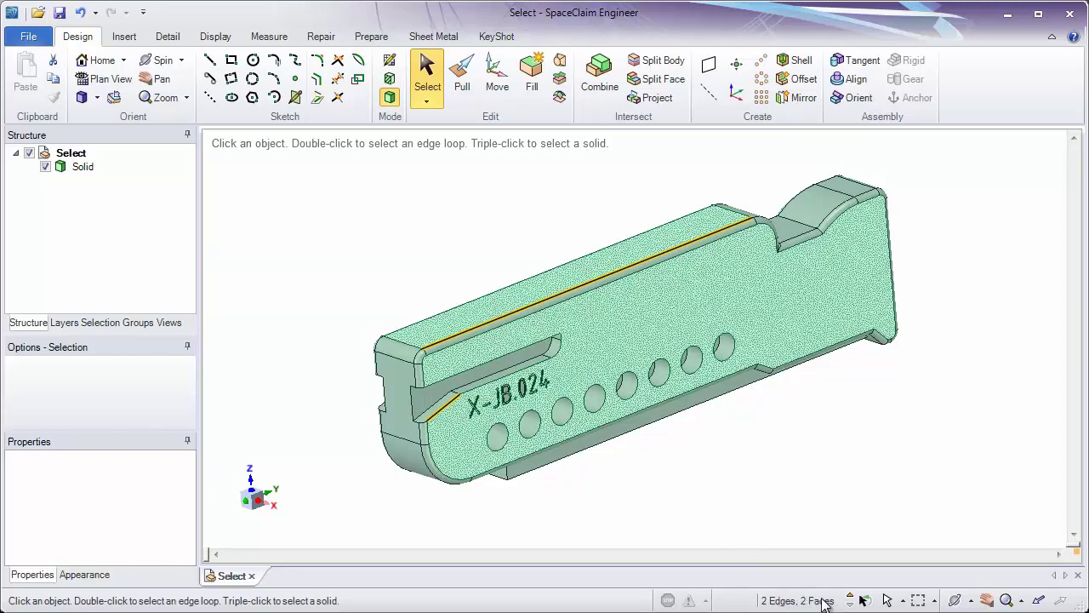
click(751, 509)
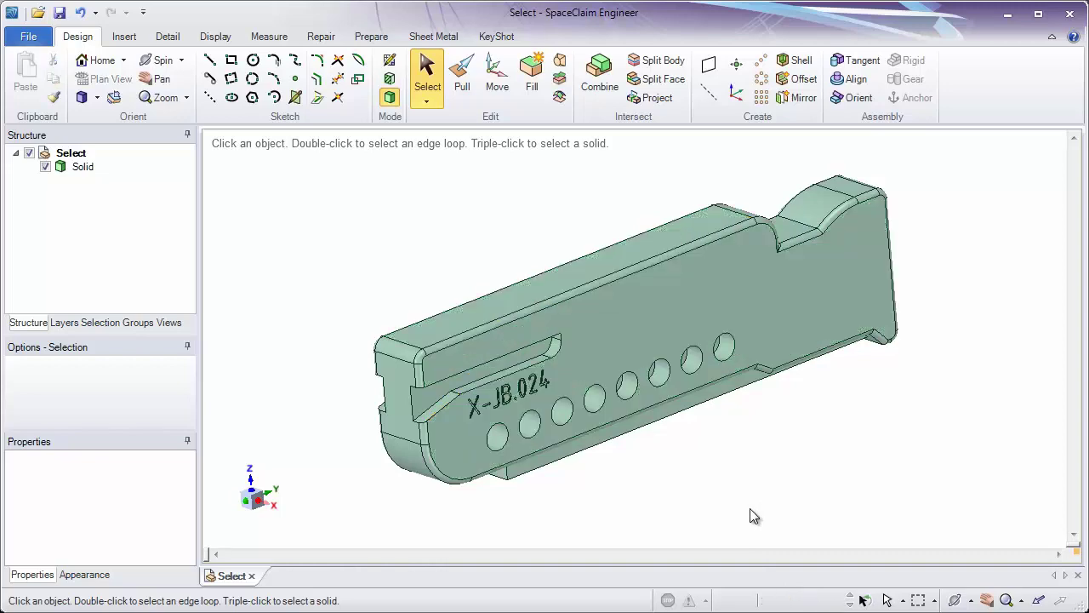